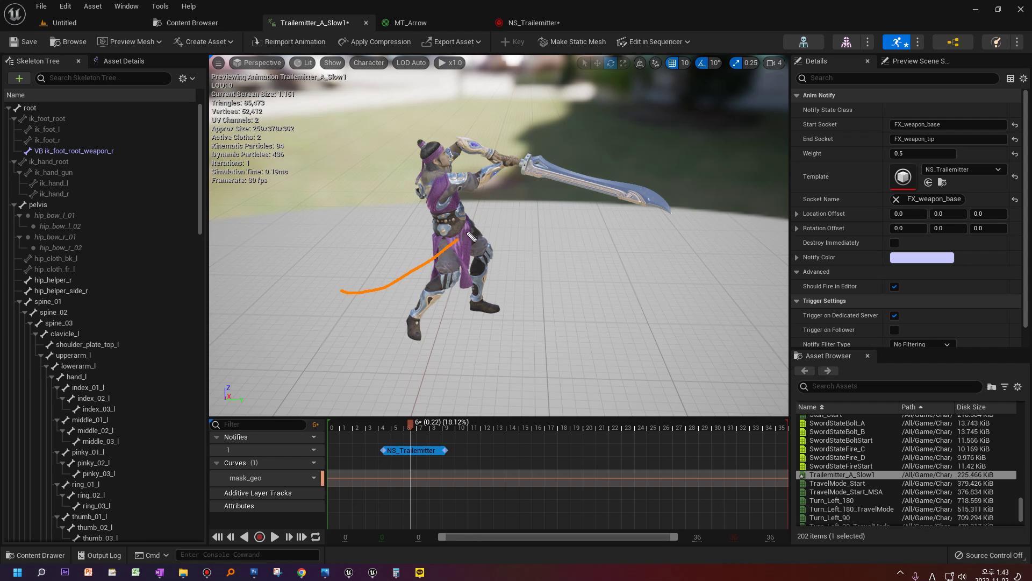
pyautogui.moveTo(428, 398)
pyautogui.mouseDown()
pyautogui.moveTo(546, 349)
pyautogui.moveTo(659, 186)
pyautogui.moveTo(657, 117)
pyautogui.mouseUp()
pyautogui.moveTo(418, 344)
pyautogui.mouseDown()
pyautogui.moveTo(561, 194)
pyautogui.moveTo(586, 87)
pyautogui.moveTo(602, 111)
pyautogui.mouseUp()
pyautogui.moveTo(418, 372); pyautogui.dragTo(448, 353)
pyautogui.moveTo(382, 334); pyautogui.dragTo(460, 271)
pyautogui.moveTo(501, 350)
pyautogui.mouseDown()
pyautogui.moveTo(552, 259)
pyautogui.moveTo(548, 273)
pyautogui.mouseUp()
pyautogui.moveTo(482, 249); pyautogui.dragTo(491, 244)
pyautogui.moveTo(483, 248)
pyautogui.mouseDown()
pyautogui.moveTo(492, 254)
pyautogui.moveTo(527, 201)
pyautogui.mouseUp()
pyautogui.moveTo(588, 243)
pyautogui.mouseDown()
pyautogui.moveTo(597, 214)
pyautogui.moveTo(604, 229)
pyautogui.mouseUp()
pyautogui.moveTo(607, 192); pyautogui.dragTo(612, 153)
pyautogui.moveTo(617, 163); pyautogui.dragTo(603, 160)
pyautogui.moveTo(531, 173)
pyautogui.mouseDown()
pyautogui.moveTo(530, 92)
pyautogui.moveTo(541, 104)
pyautogui.mouseUp()
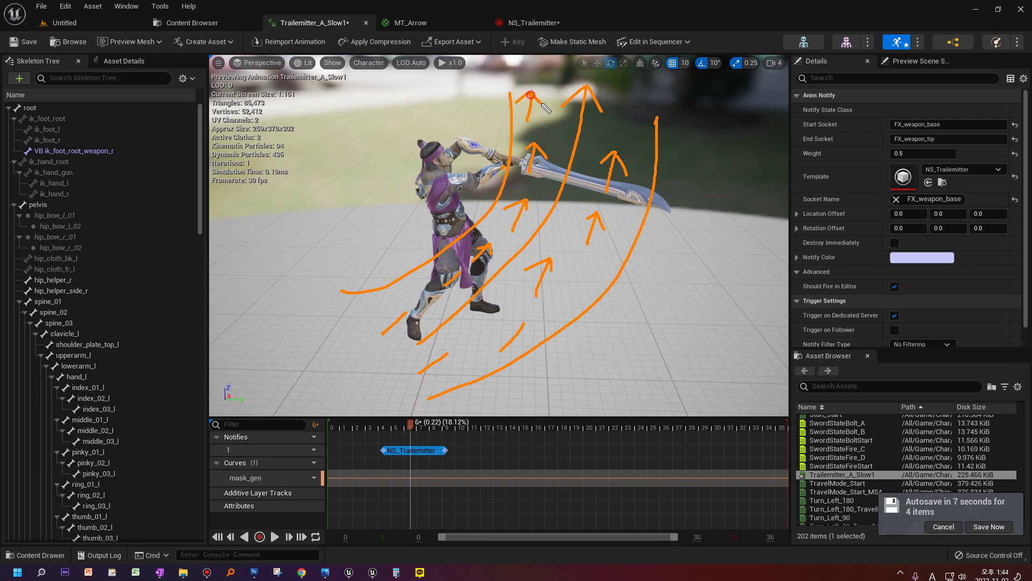
pyautogui.moveTo(638, 135); pyautogui.dragTo(638, 97)
pyautogui.moveTo(625, 104); pyautogui.dragTo(656, 119)
pyautogui.press('Escape')
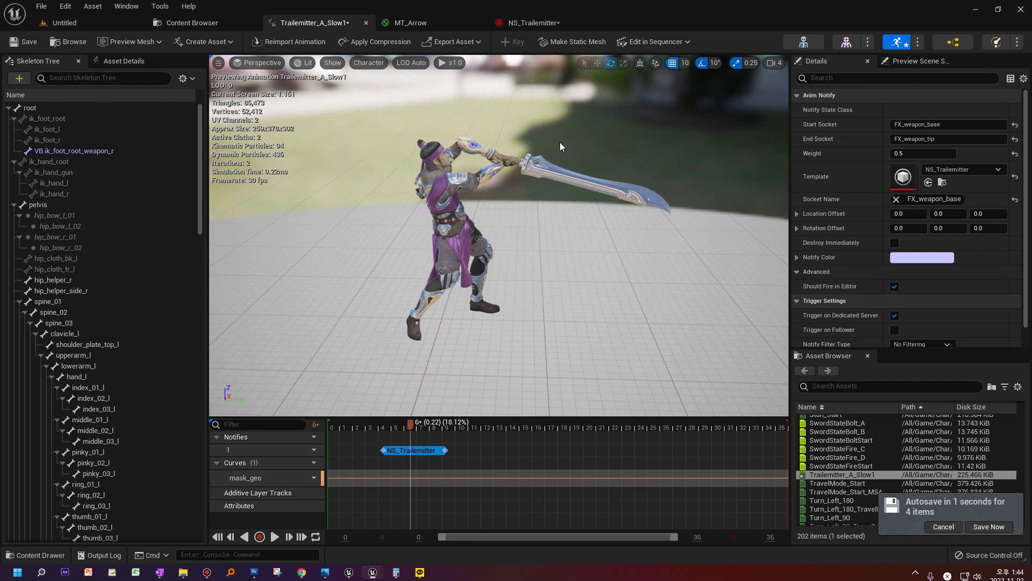
# In the MT_Arrow material, delete the Multiply node with the unconnected output and move the Texture Sample down beside the remaining Multiply.
pyautogui.hotkey('ctrl', 'Tab')
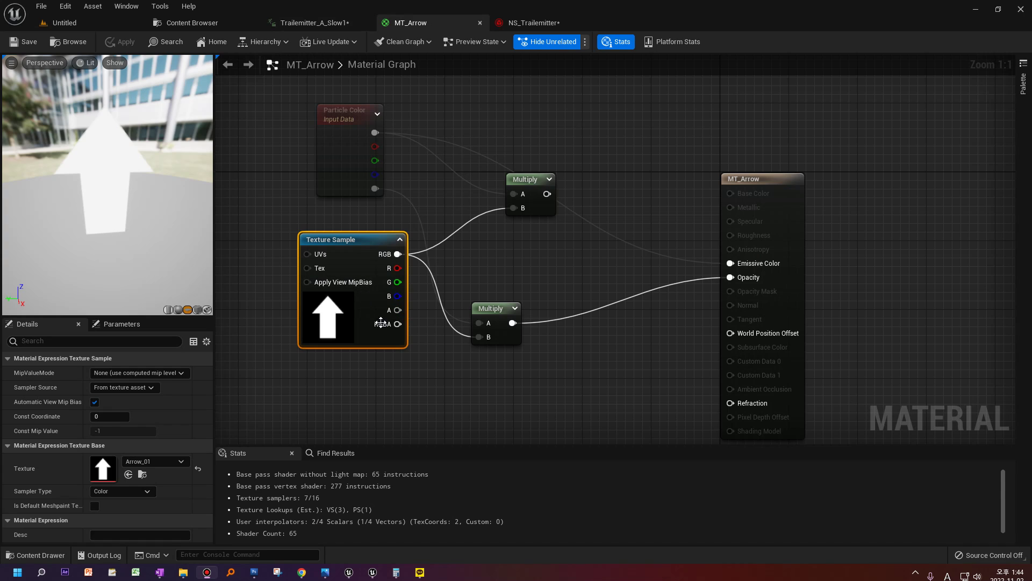
pyautogui.moveTo(417, 364); pyautogui.dragTo(570, 365, button='right')
pyautogui.click(677, 209)
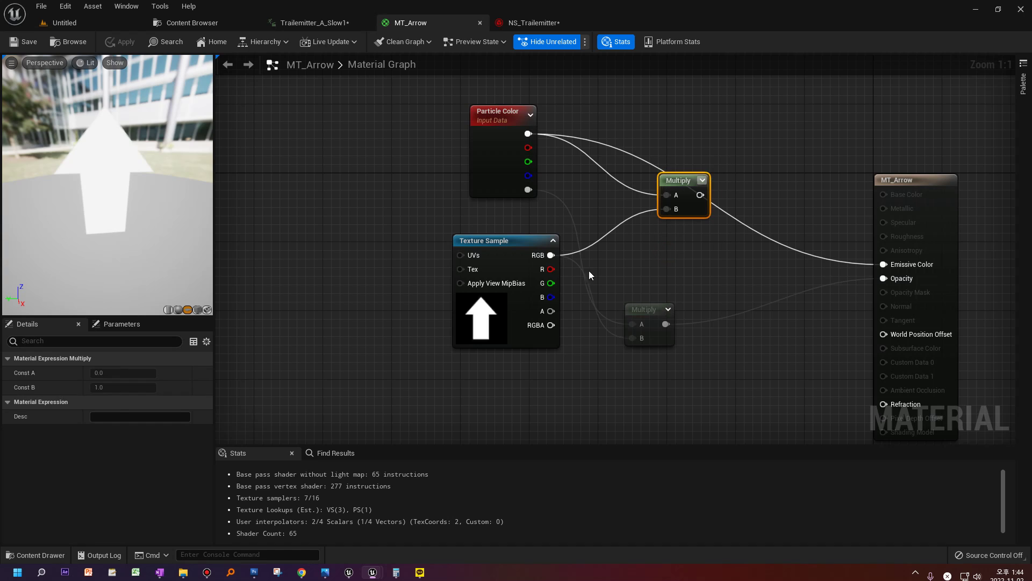
pyautogui.press('Delete')
pyautogui.moveTo(491, 250); pyautogui.dragTo(491, 320)
pyautogui.moveTo(459, 397); pyautogui.dragTo(455, 318, button='right')
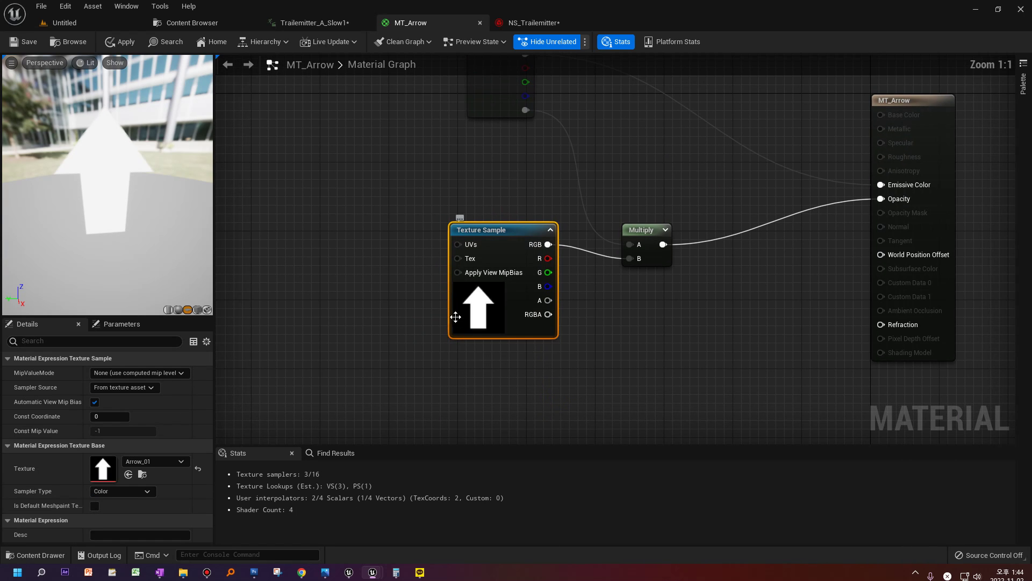
# Check the arrow preview and the graph's wiring, and save the MT_Arrow material.
pyautogui.moveTo(129, 204); pyautogui.dragTo(100, 186)
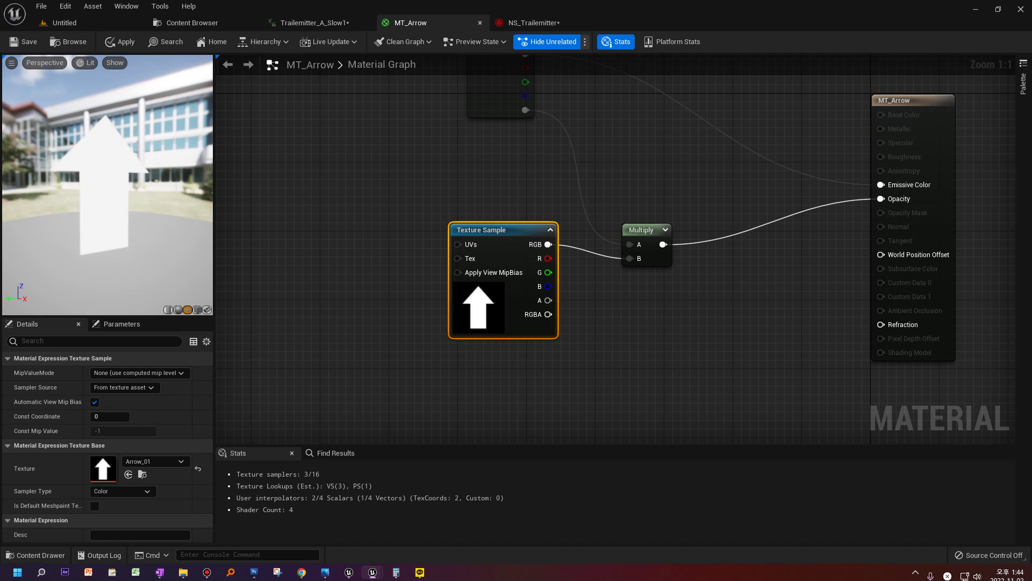
pyautogui.click(289, 396)
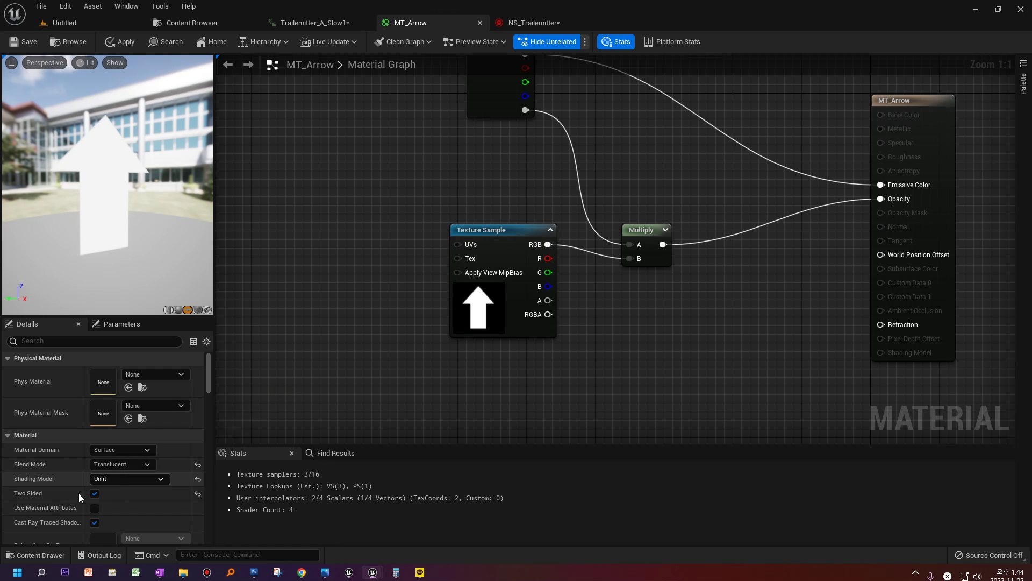
pyautogui.moveTo(595, 231); pyautogui.dragTo(512, 292, button='right')
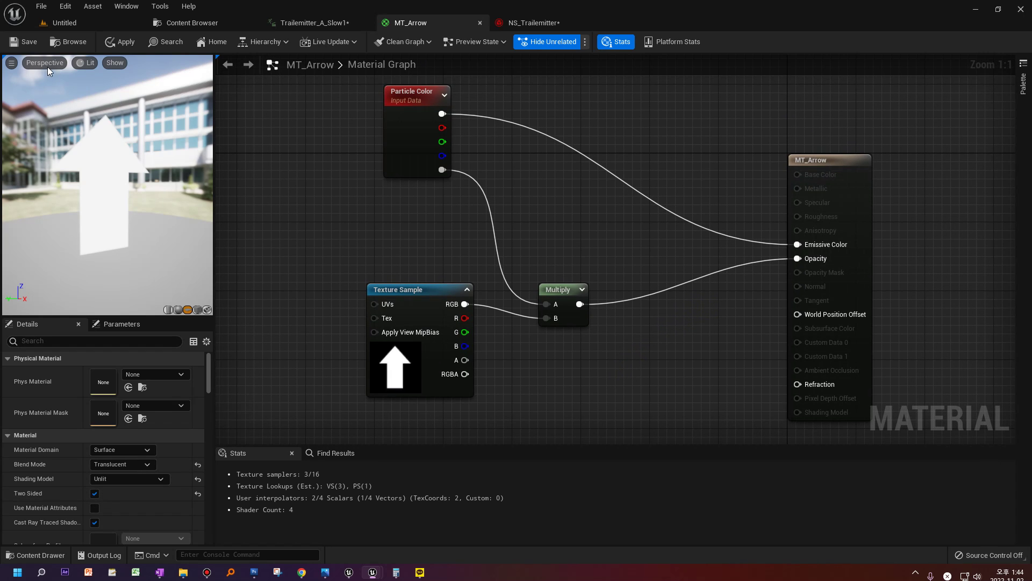
pyautogui.hotkey('ctrl', 's')
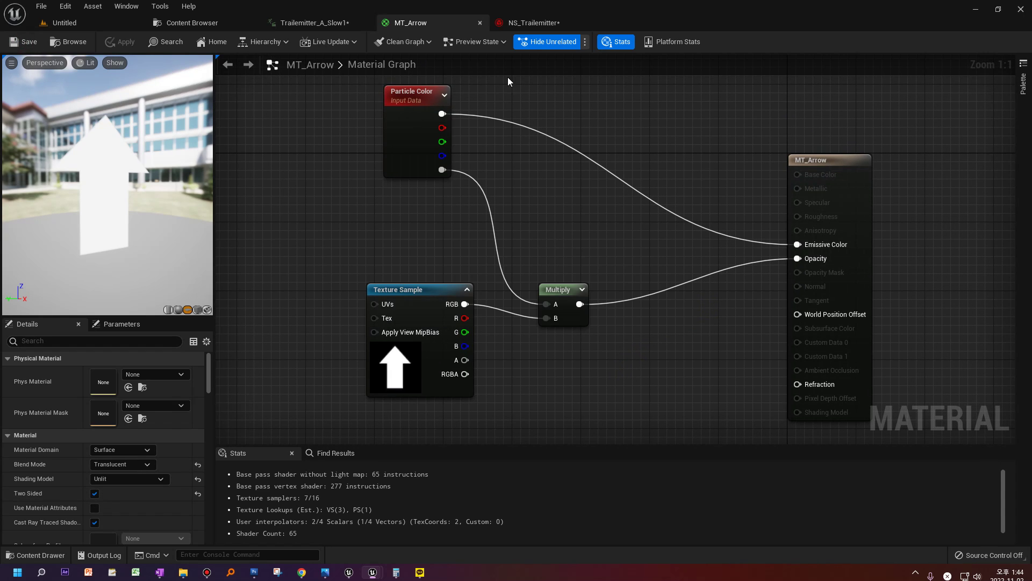
# Add an emitter from the Empty template to NS_Trailemitter and place it beside the system node.
pyautogui.click(520, 23)
pyautogui.rightClick(592, 192)
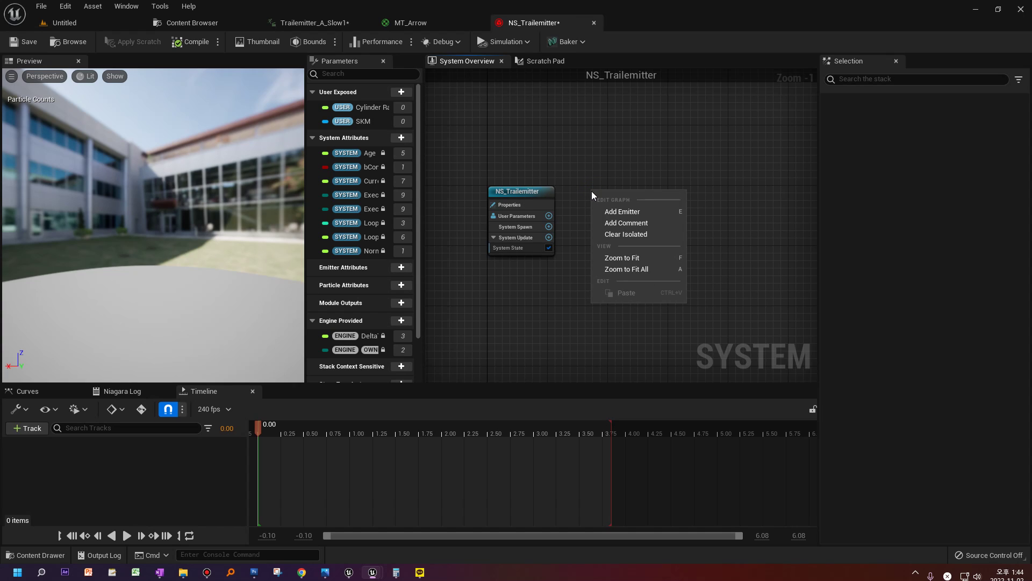
pyautogui.click(622, 212)
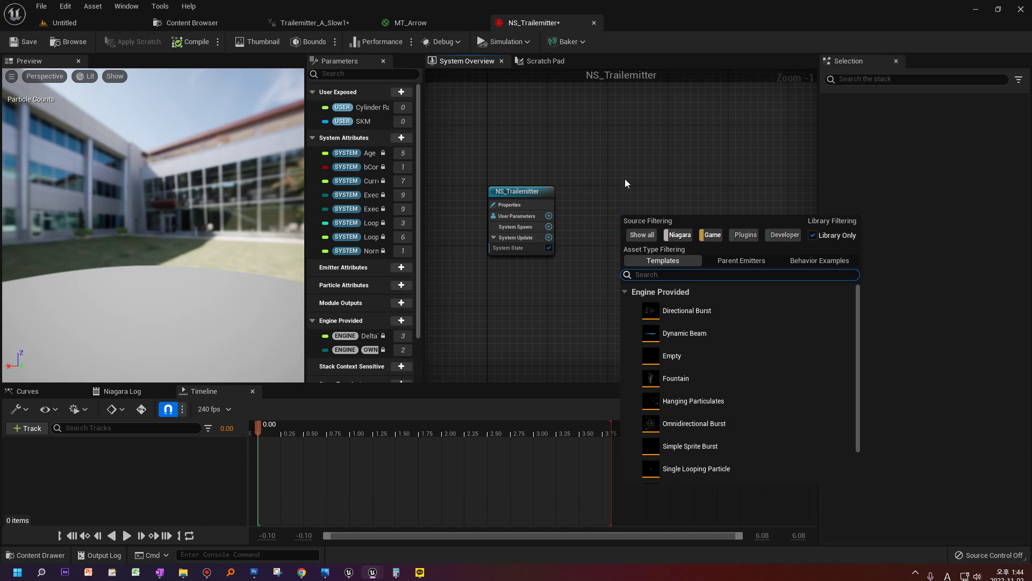
pyautogui.doubleClick(678, 357)
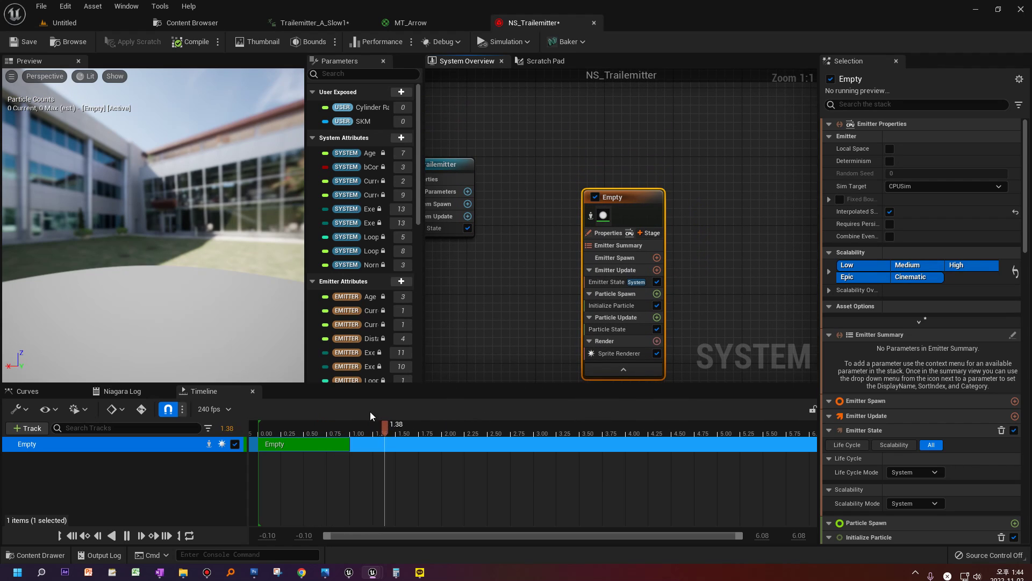
pyautogui.moveTo(618, 196); pyautogui.dragTo(598, 168)
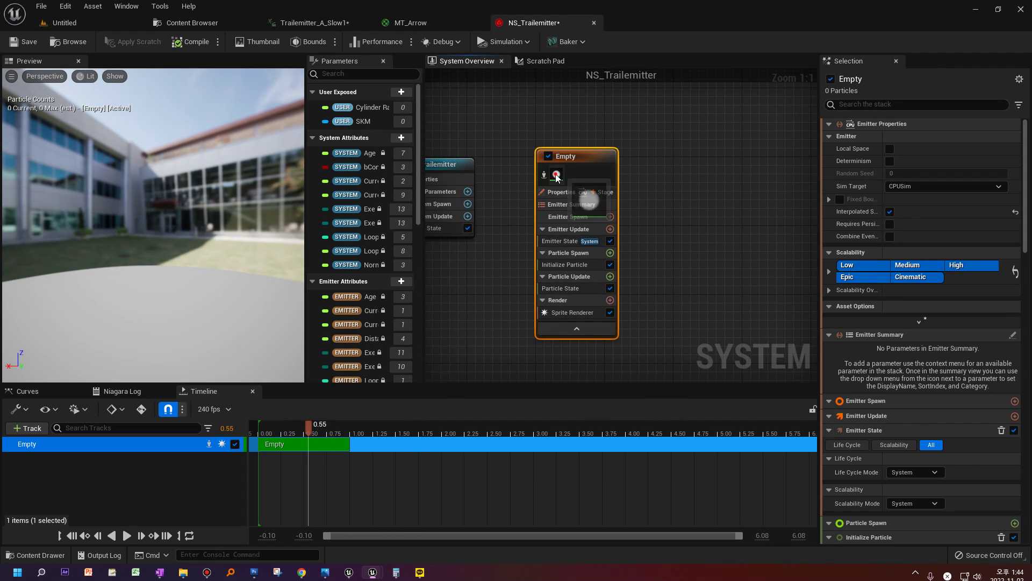
# Assign the MT_Arrow material to the Empty emitter's Sprite Renderer.
pyautogui.click(573, 312)
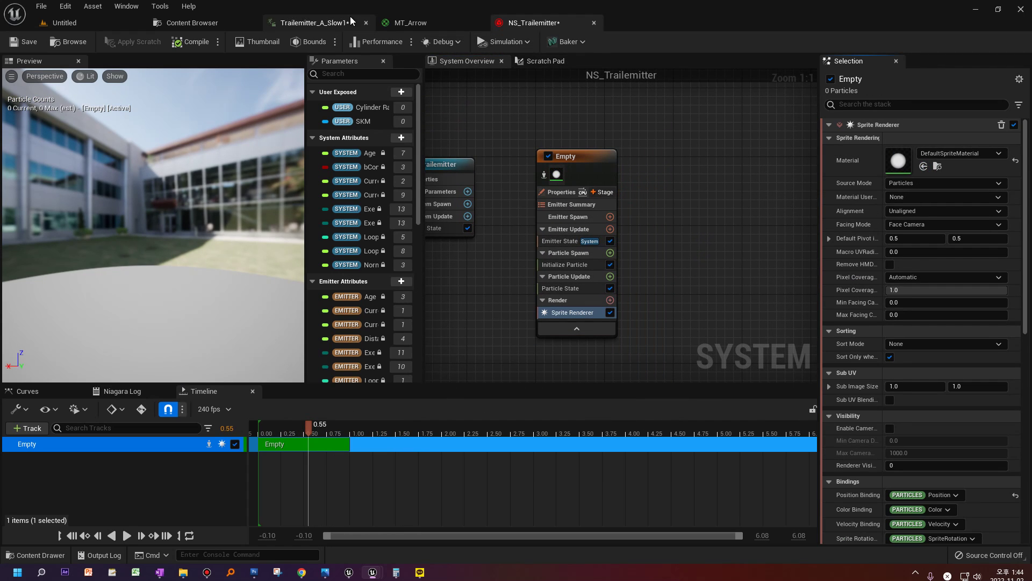
pyautogui.click(411, 22)
pyautogui.hotkey('ctrl', 'b')
pyautogui.click(534, 23)
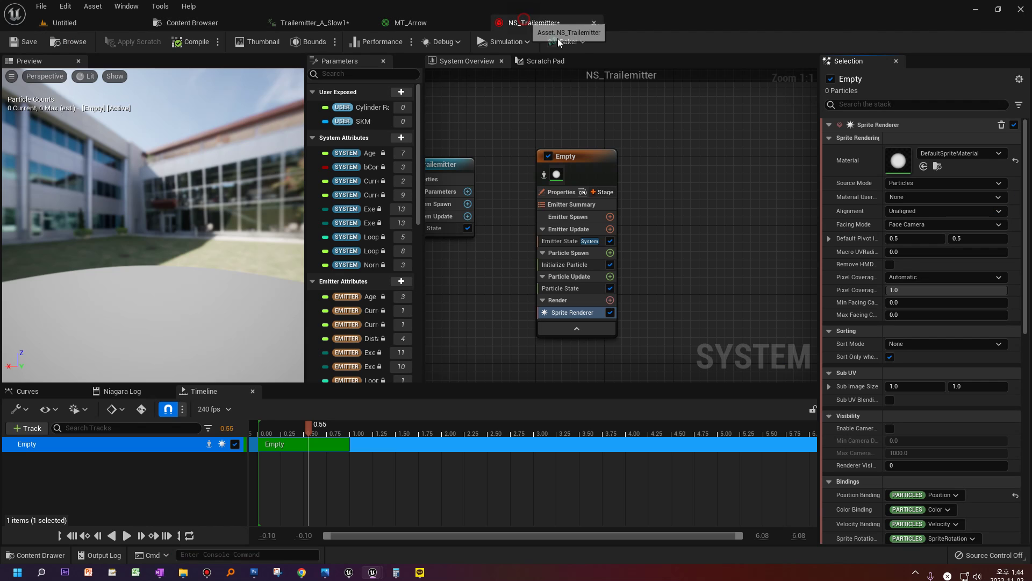
pyautogui.click(923, 166)
pyautogui.moveTo(658, 291); pyautogui.dragTo(660, 273, button='right')
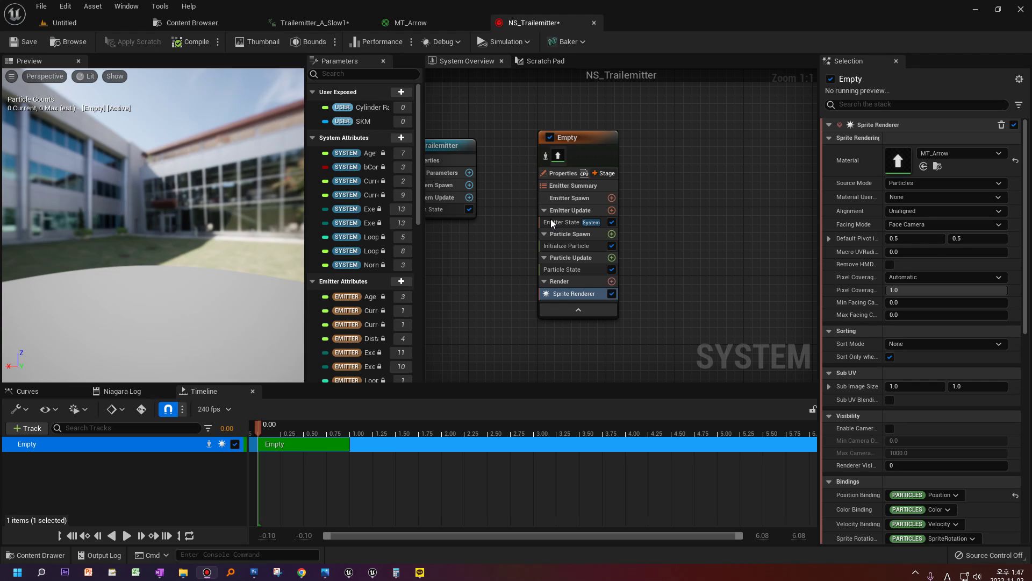
# Set the Emitter State's life cycle mode to Self and its loop behavior to Once with a fixed loop duration mode.
pyautogui.click(552, 222)
pyautogui.click(917, 167)
pyautogui.click(917, 185)
pyautogui.click(918, 200)
pyautogui.click(914, 214)
pyautogui.click(917, 167)
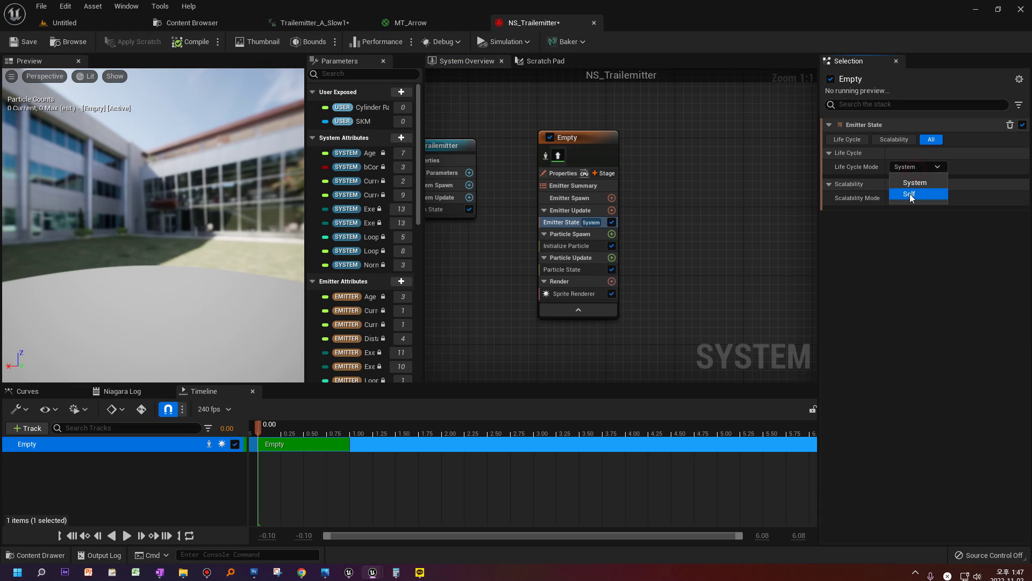
pyautogui.click(912, 198)
pyautogui.click(916, 211)
pyautogui.click(912, 220)
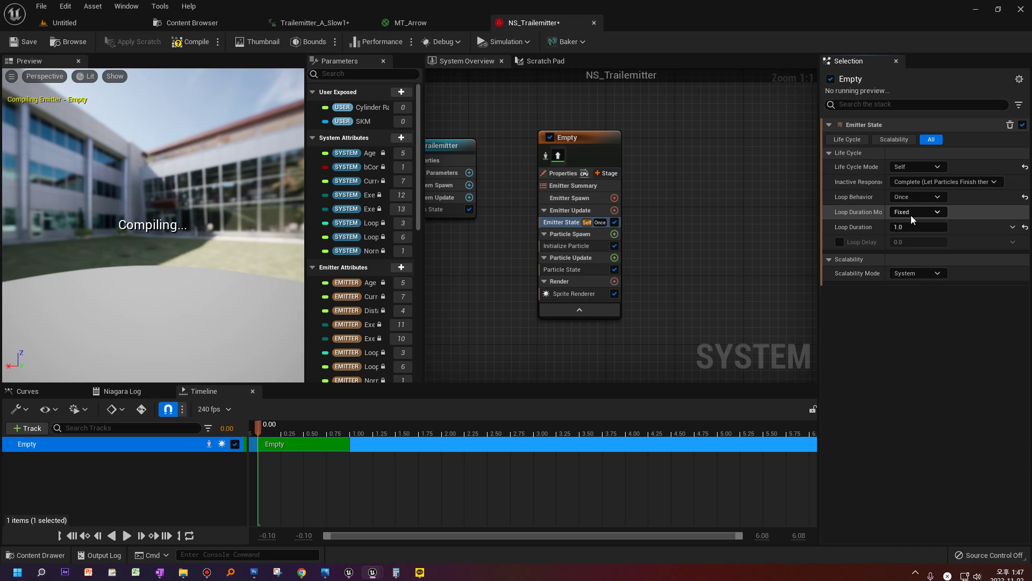
pyautogui.click(917, 227)
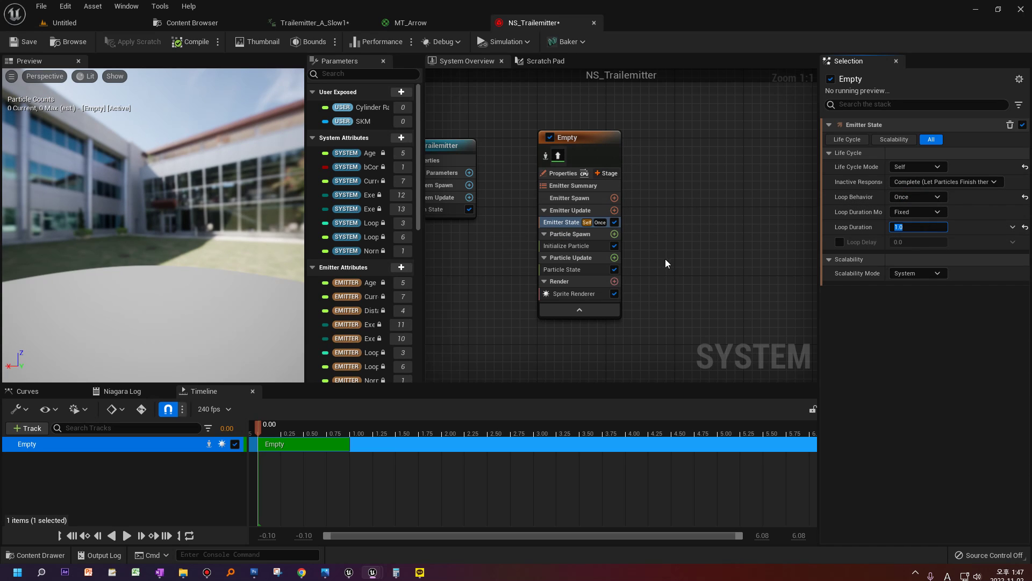
pyautogui.click(577, 250)
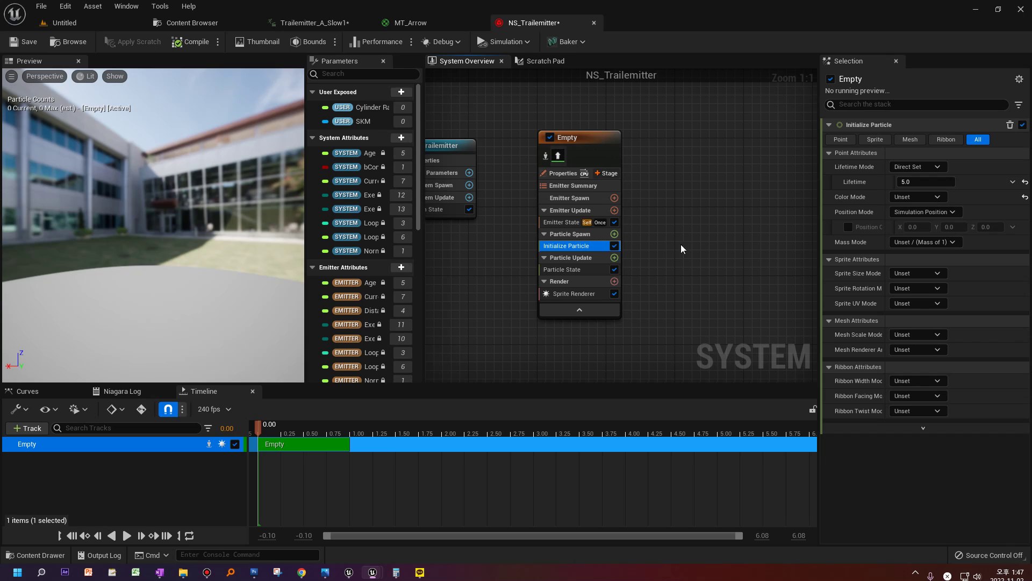
# Add a Spawn Per Unit module to the emitter's Emitter Update group.
pyautogui.click(545, 226)
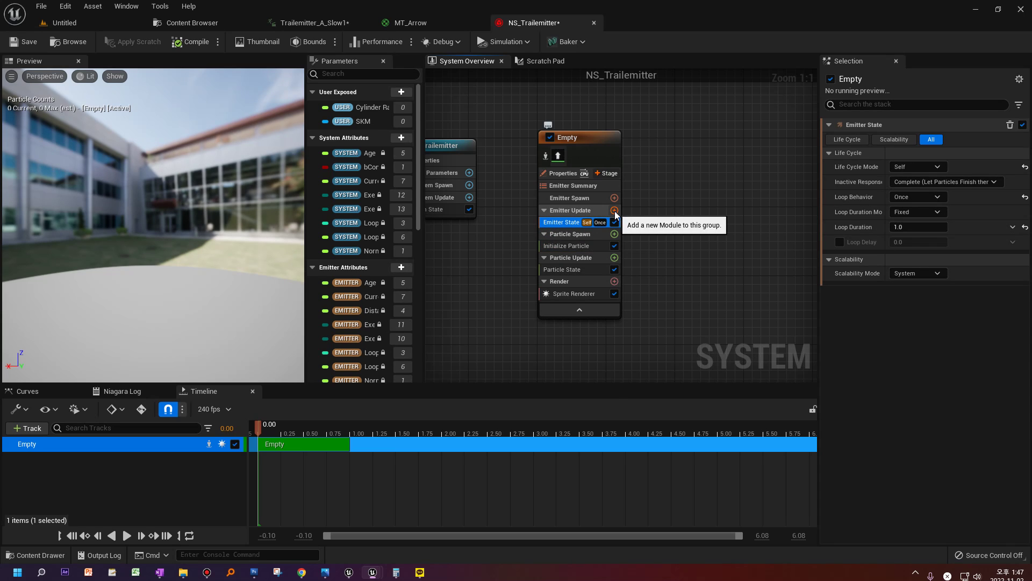
pyautogui.click(615, 210)
pyautogui.write('spaw')
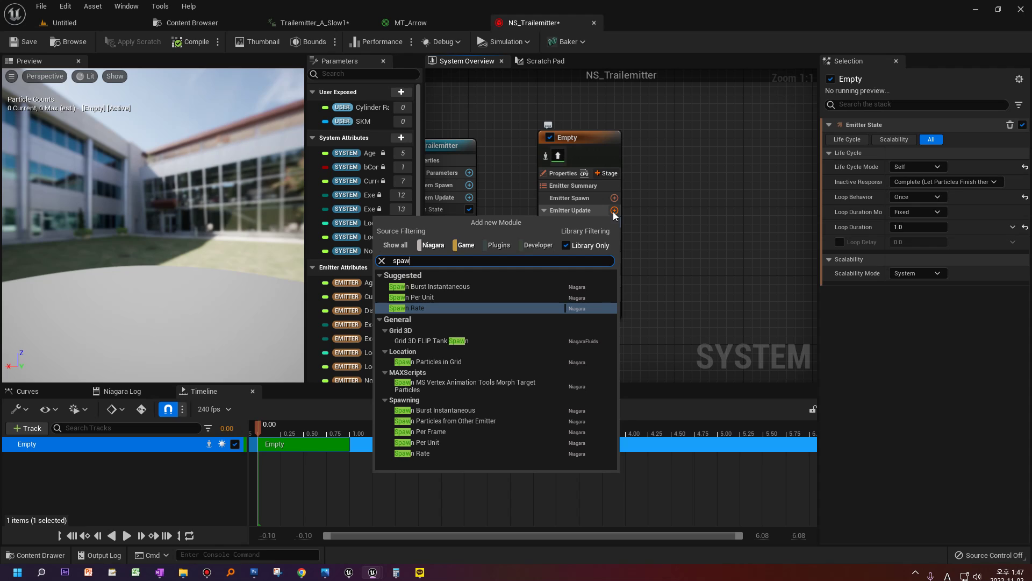
pyautogui.write('n p')
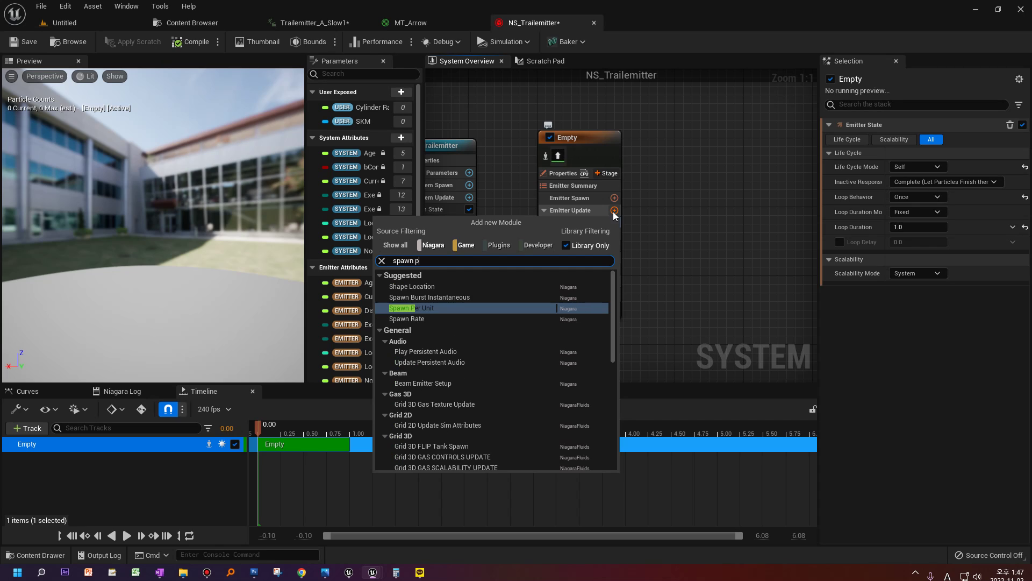
pyautogui.write('er uni')
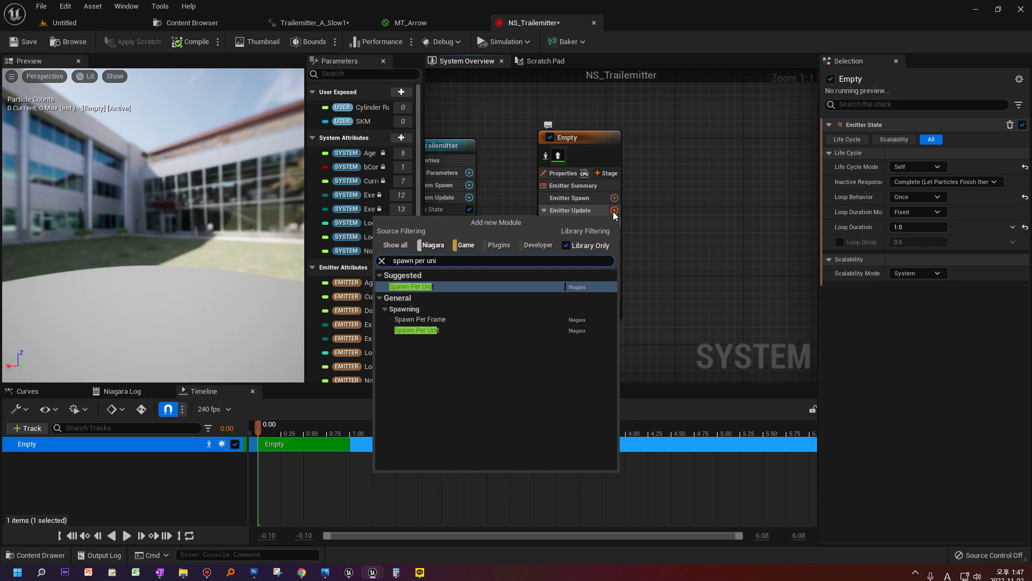
pyautogui.click(427, 288)
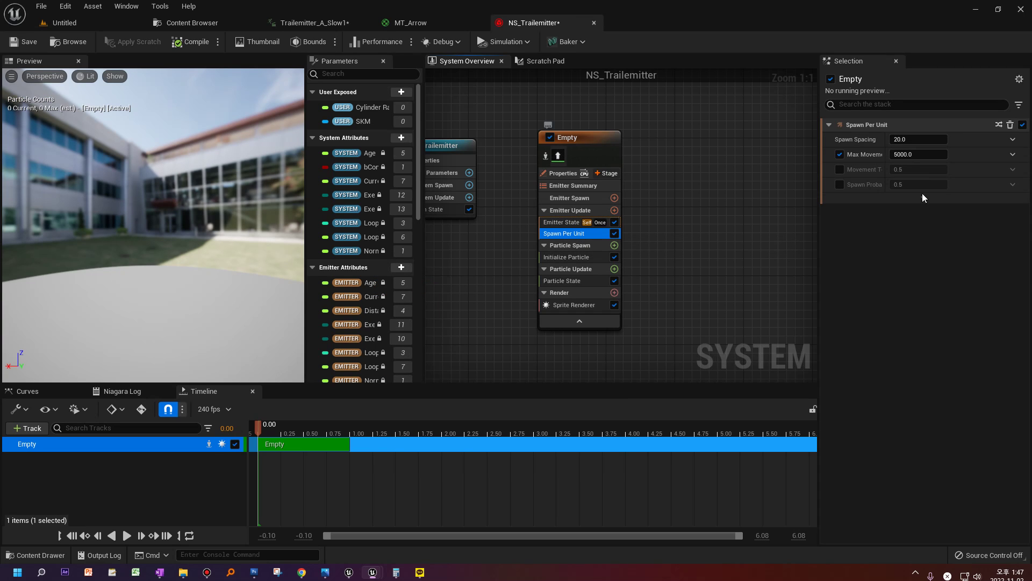
# Set the Spawn Per Unit module's spawn spacing to 10.0.
pyautogui.click(916, 140)
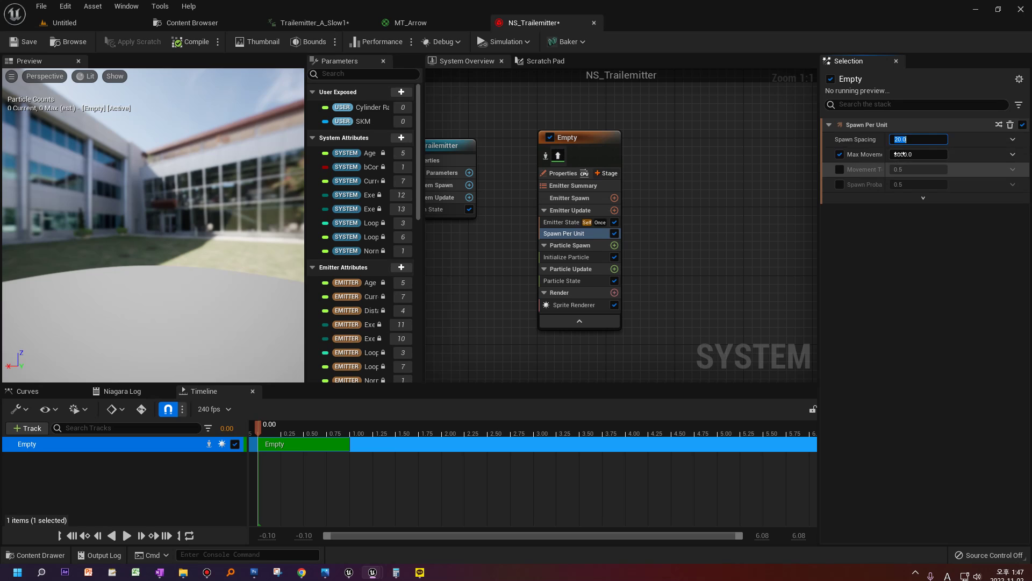
pyautogui.press('Escape')
pyautogui.click(919, 140)
pyautogui.write('1')
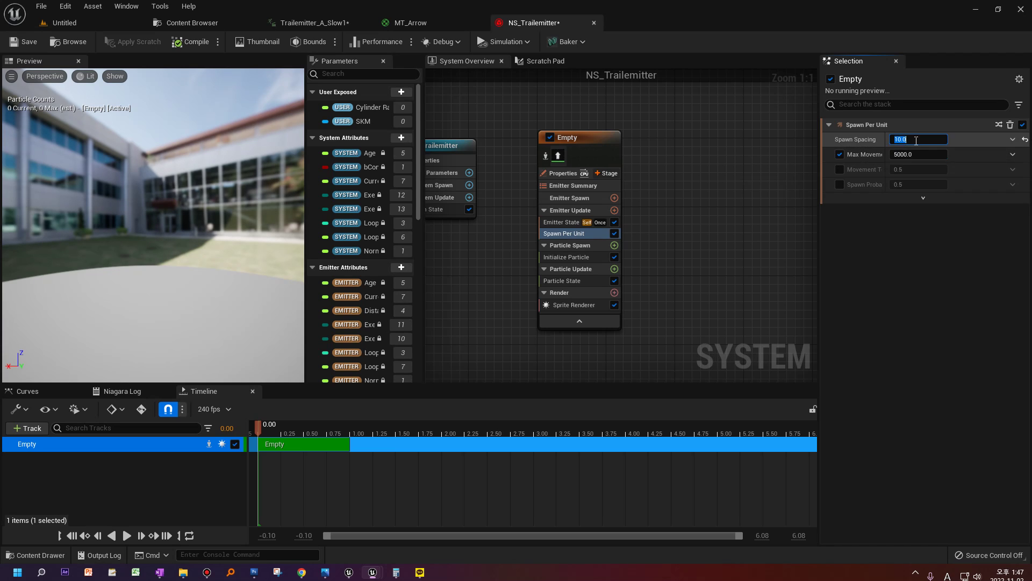
pyautogui.click(574, 239)
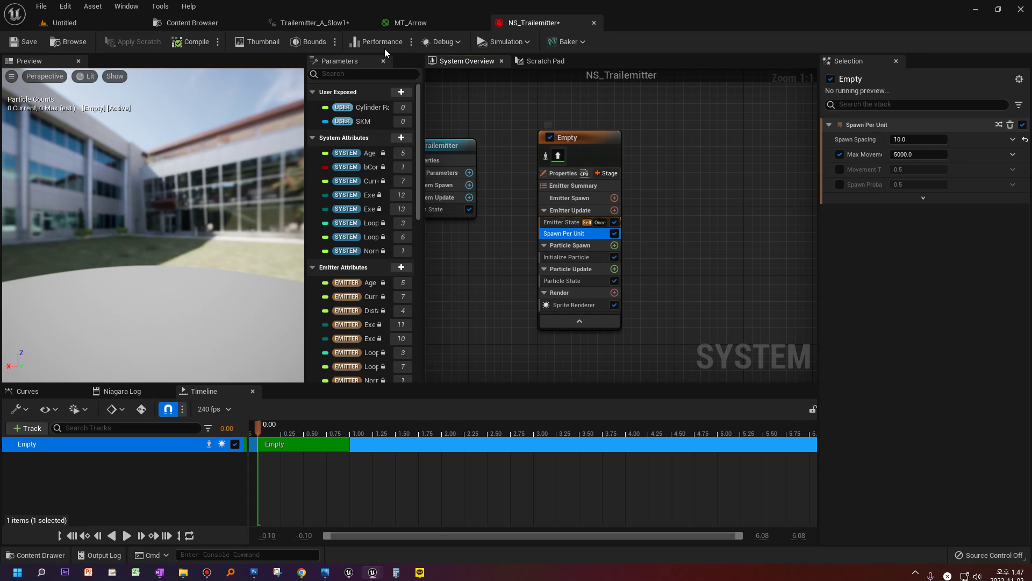
# Scrub the Trailemitter_A_Slow1 animation to 0.20 seconds and examine the sword's swing position.
pyautogui.click(315, 23)
pyautogui.moveTo(406, 426)
pyautogui.mouseDown()
pyautogui.moveTo(389, 427)
pyautogui.moveTo(407, 428)
pyautogui.mouseUp()
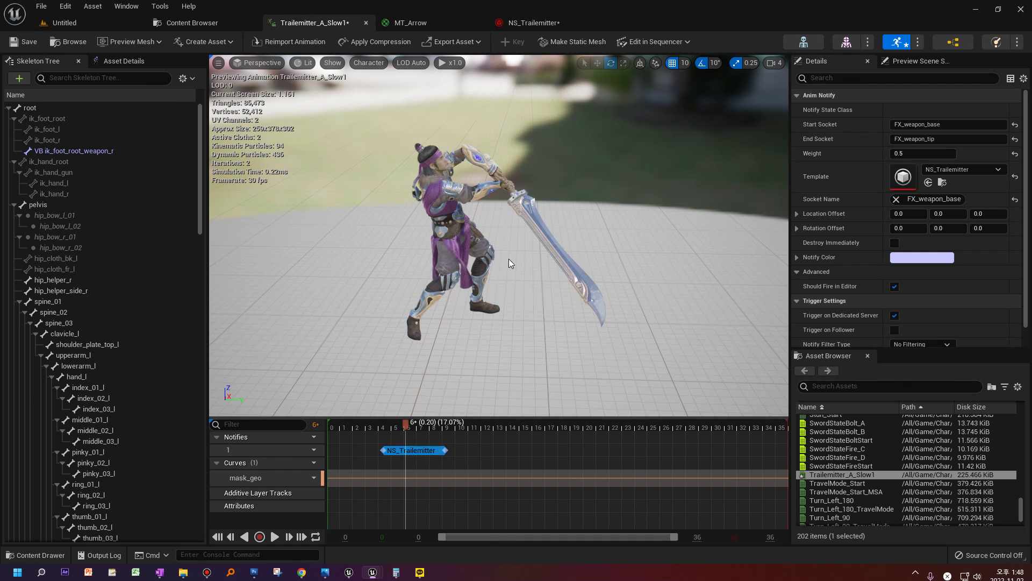
pyautogui.moveTo(522, 199); pyautogui.dragTo(582, 294)
pyautogui.moveTo(555, 254)
pyautogui.mouseDown()
pyautogui.moveTo(499, 267)
pyautogui.moveTo(506, 289)
pyautogui.moveTo(440, 279)
pyautogui.moveTo(440, 300)
pyautogui.moveTo(396, 282)
pyautogui.moveTo(382, 301)
pyautogui.mouseUp()
pyautogui.moveTo(551, 257)
pyautogui.mouseDown()
pyautogui.moveTo(445, 292)
pyautogui.moveTo(402, 285)
pyautogui.mouseUp()
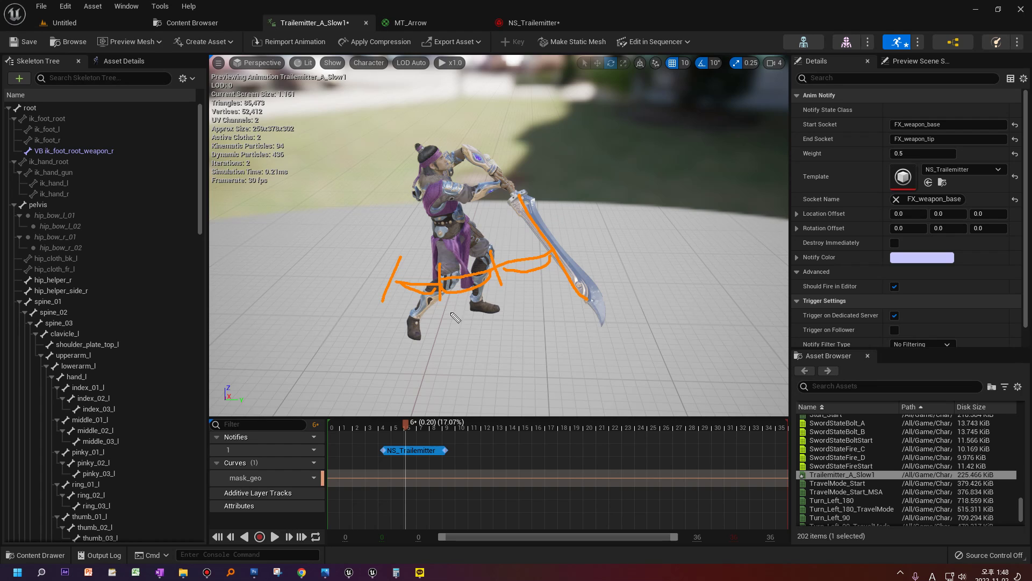
pyautogui.moveTo(357, 339)
pyautogui.mouseDown()
pyautogui.moveTo(559, 295)
pyautogui.moveTo(560, 328)
pyautogui.mouseUp()
pyautogui.press('Escape')
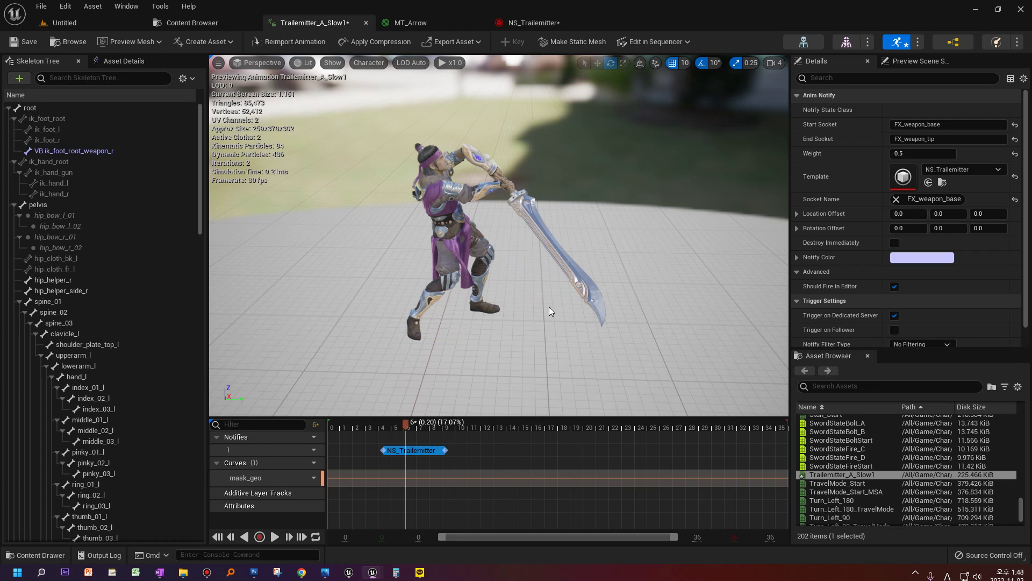
# Add a Linear Force module to NS_Trailemitter's Particle Spawn group and resolve its dependency by adding Apply Initial Forces.
pyautogui.click(533, 23)
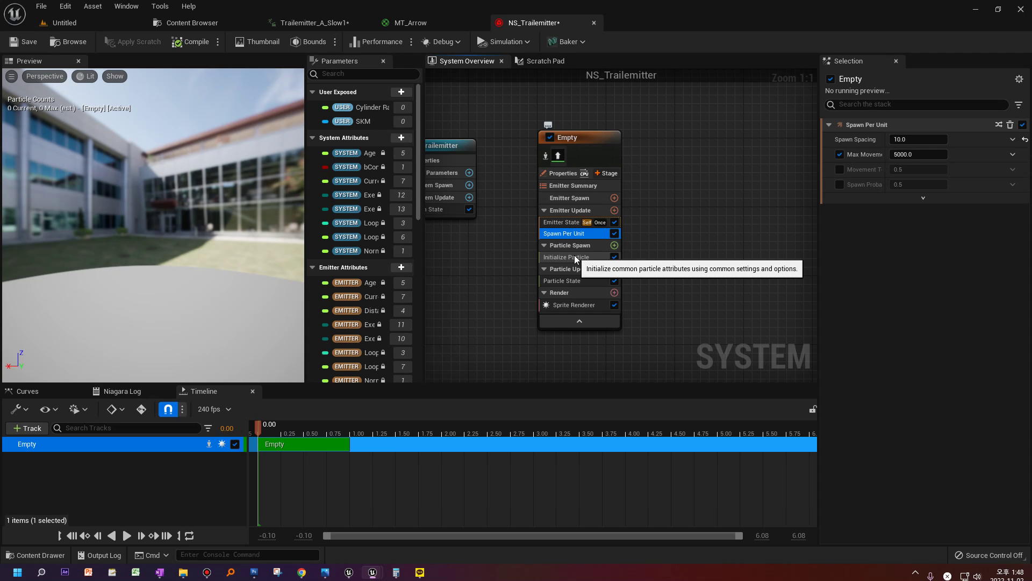
pyautogui.click(575, 258)
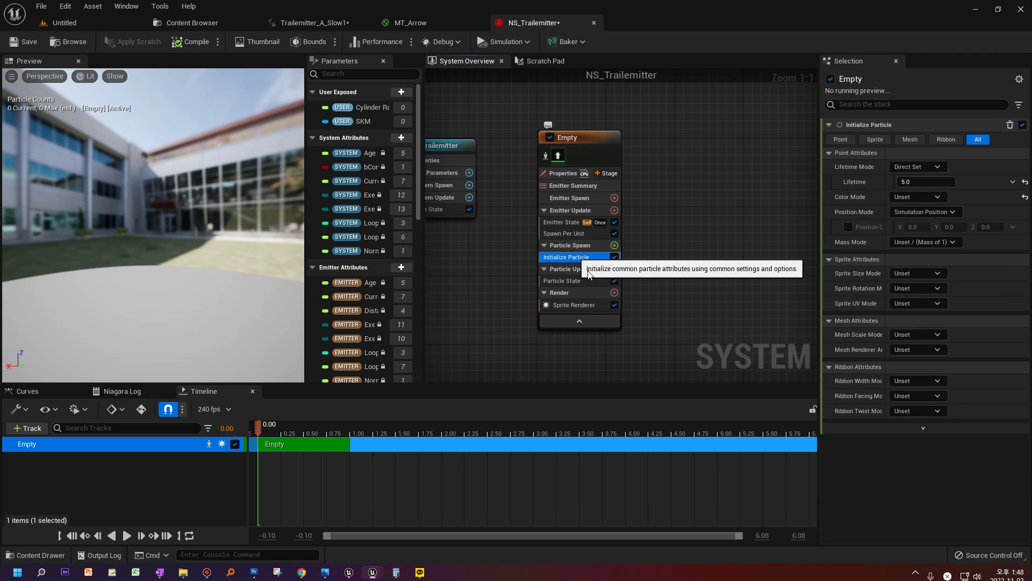
pyautogui.click(615, 246)
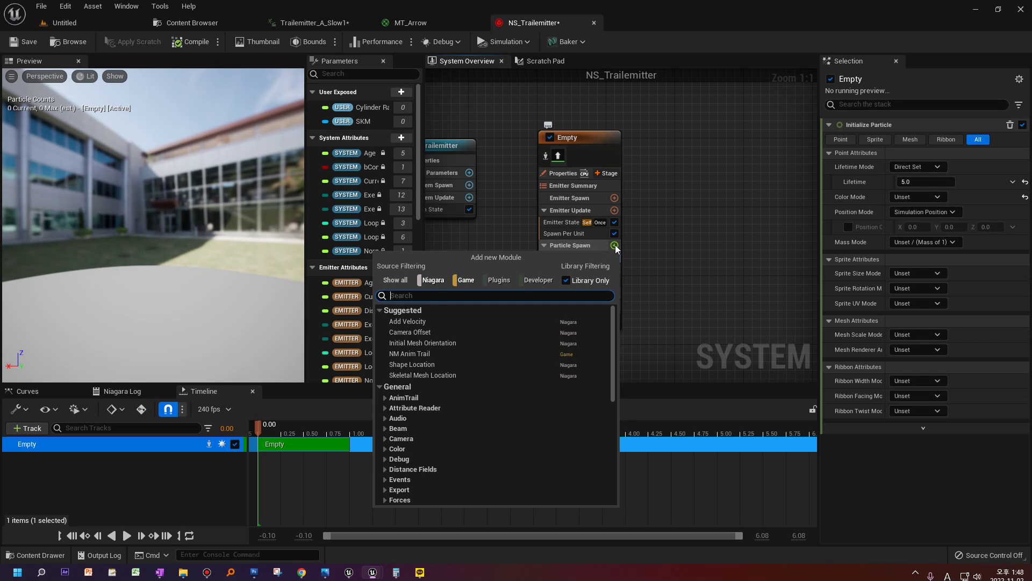
pyautogui.write('lin')
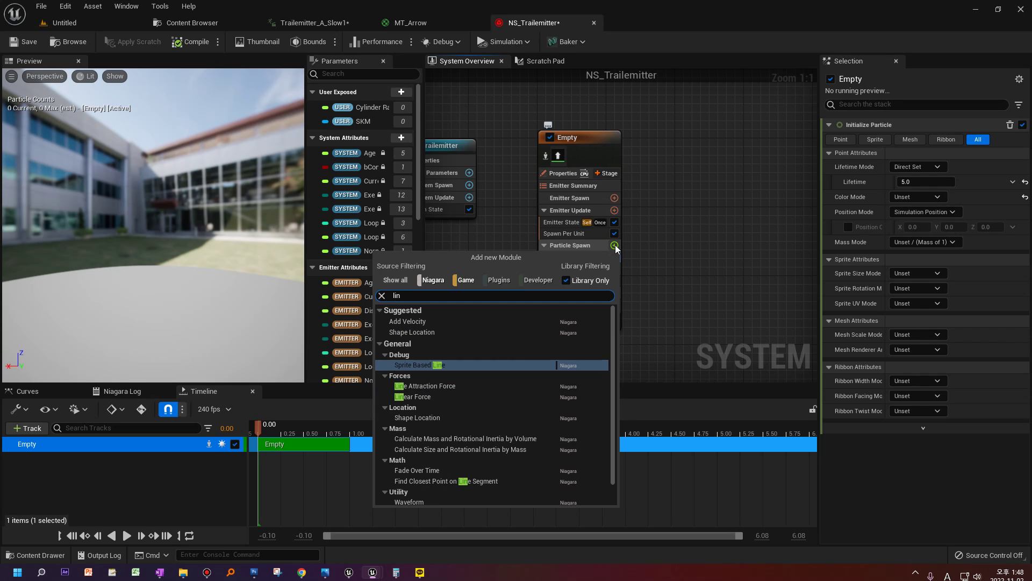
pyautogui.write('ear f')
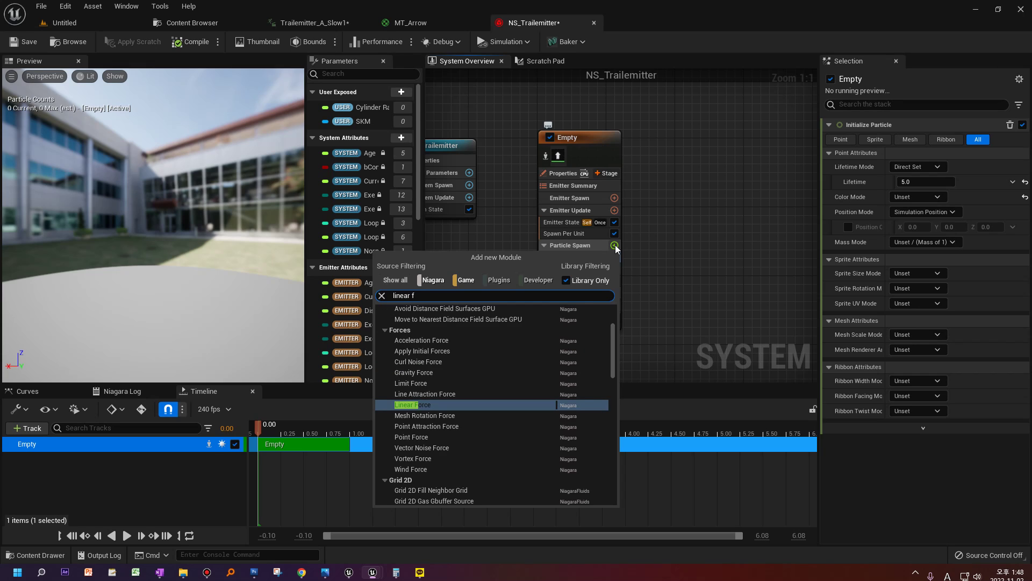
pyautogui.press('Return')
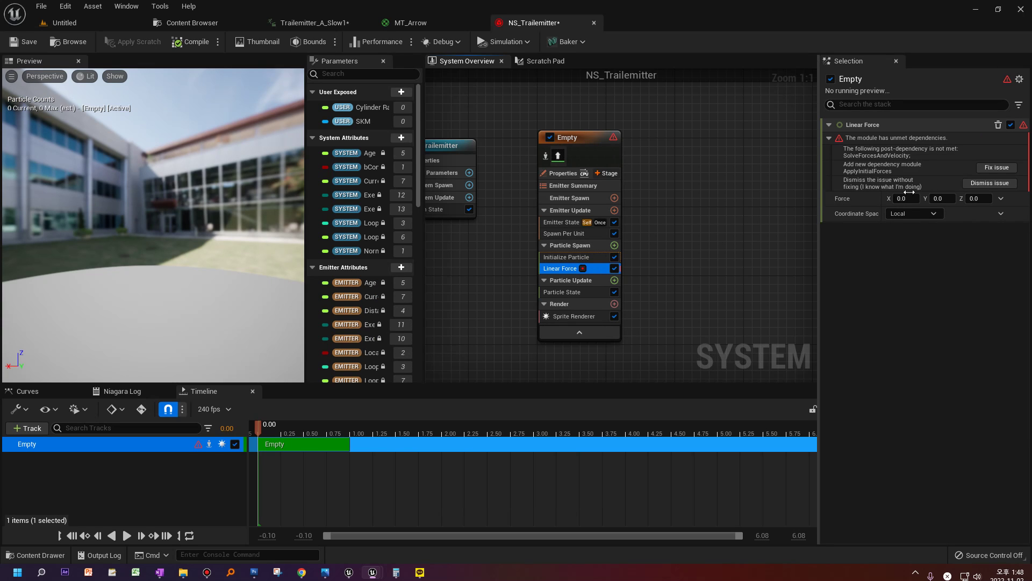
pyautogui.click(996, 167)
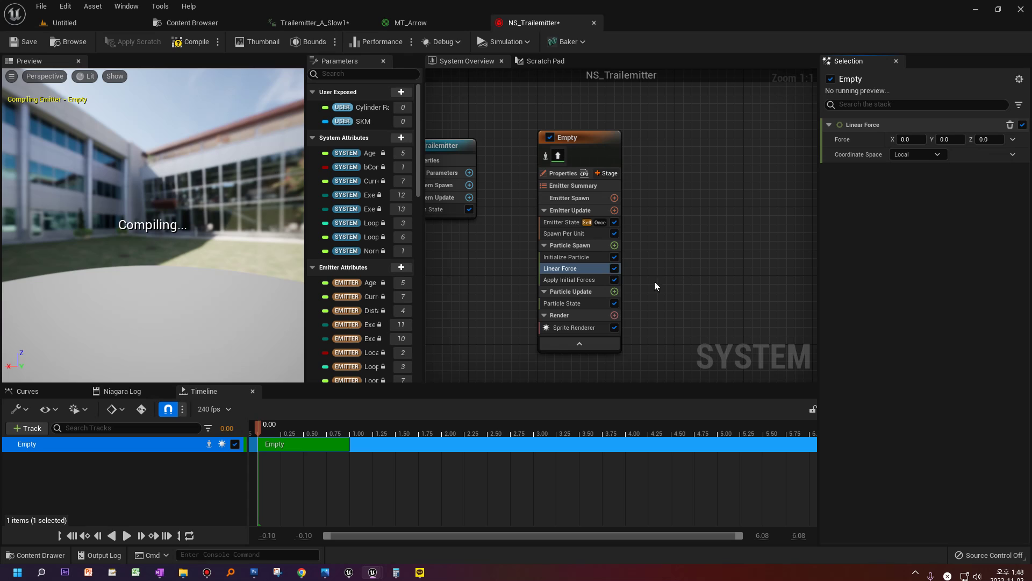
# Set the Linear Force module's Z force to 100.0.
pyautogui.click(567, 281)
pyautogui.click(562, 269)
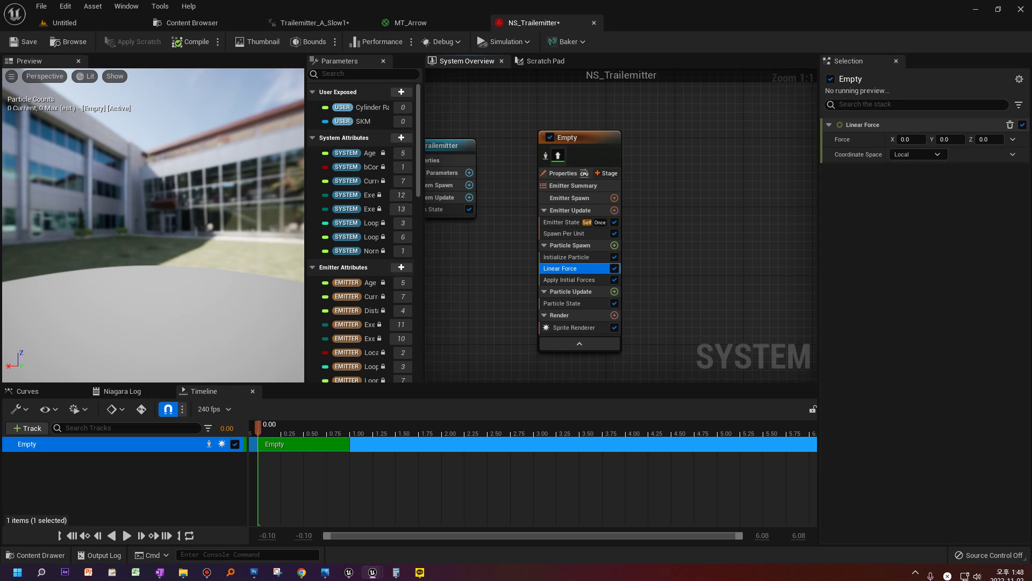
pyautogui.hotkey('alt', 'Tab')
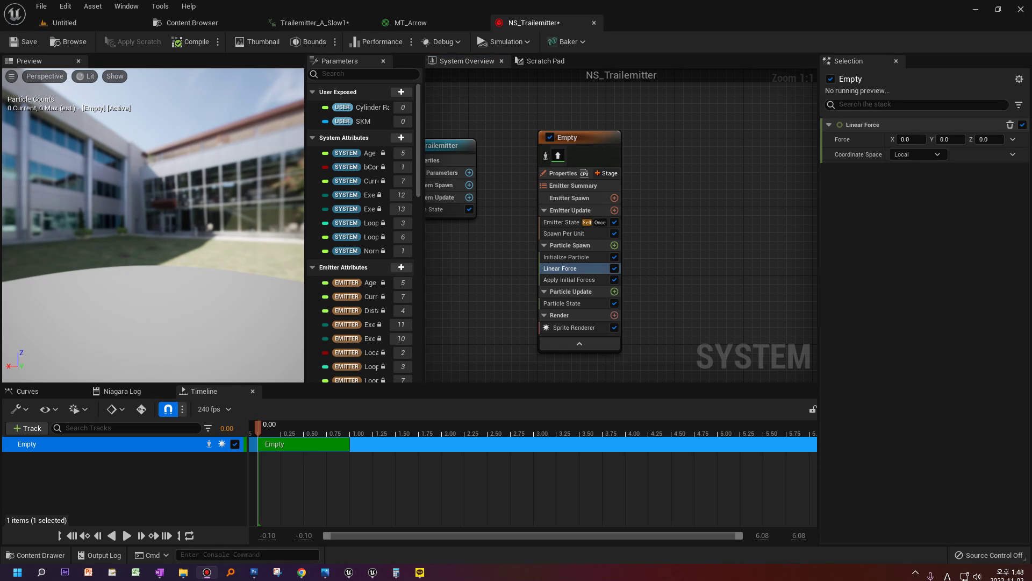
pyautogui.click(988, 139)
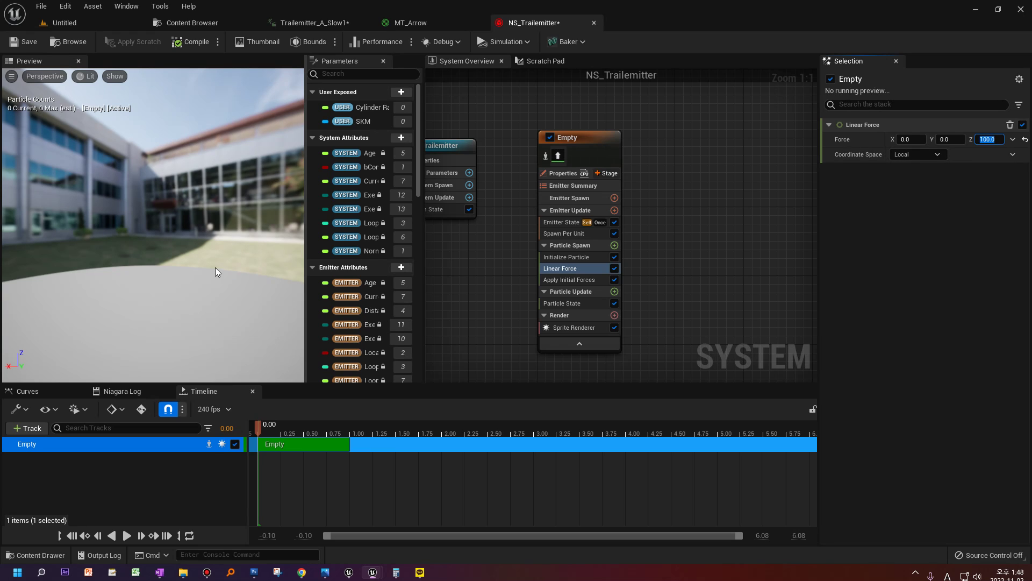
# Examine the character and the sword's orientation in the Trailemitter_A_Slow1 animation preview.
pyautogui.click(325, 22)
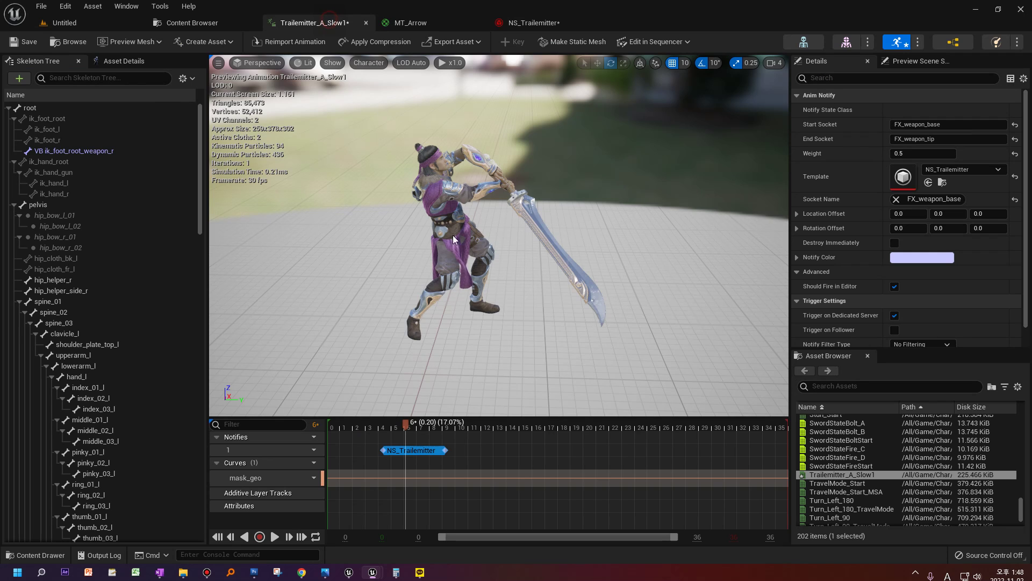
pyautogui.moveTo(432, 250); pyautogui.dragTo(442, 367)
pyautogui.moveTo(409, 337)
pyautogui.mouseDown()
pyautogui.moveTo(470, 337)
pyautogui.moveTo(459, 346)
pyautogui.mouseUp()
pyautogui.moveTo(480, 247)
pyautogui.mouseDown()
pyautogui.moveTo(531, 323)
pyautogui.moveTo(544, 304)
pyautogui.moveTo(548, 321)
pyautogui.mouseUp()
pyautogui.moveTo(528, 173)
pyautogui.mouseDown()
pyautogui.moveTo(645, 196)
pyautogui.moveTo(614, 171)
pyautogui.mouseUp()
# Add a Shape Location module to the Particle Spawn group of the NS_Trailemitter emitter.
pyautogui.click(534, 22)
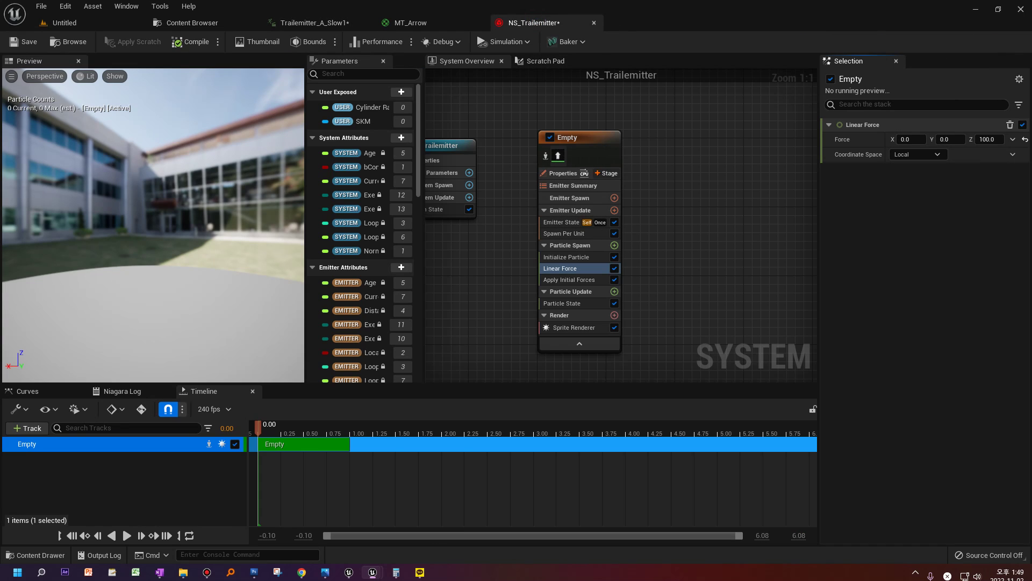
pyautogui.click(598, 257)
pyautogui.click(614, 245)
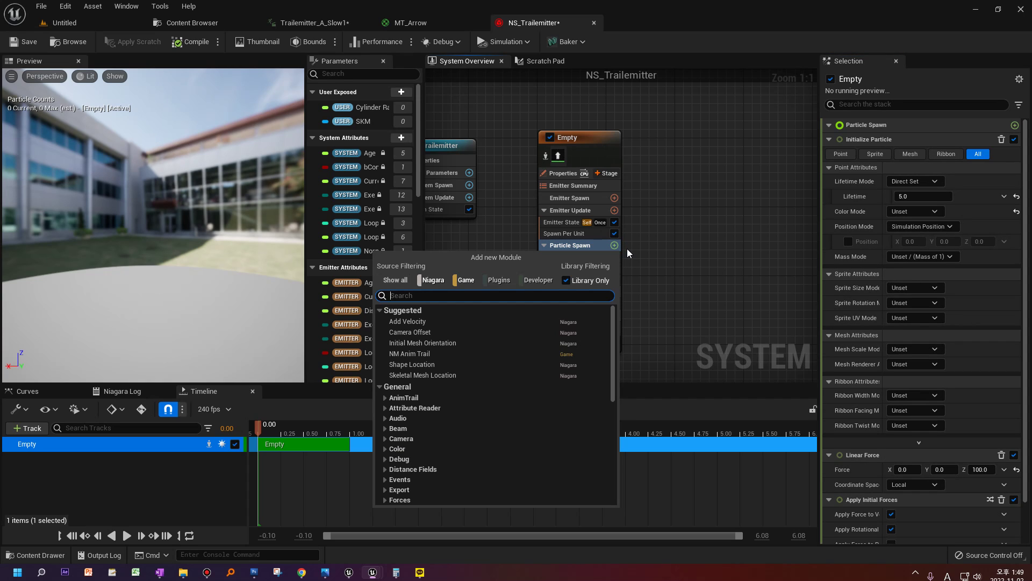
pyautogui.write('shape loc')
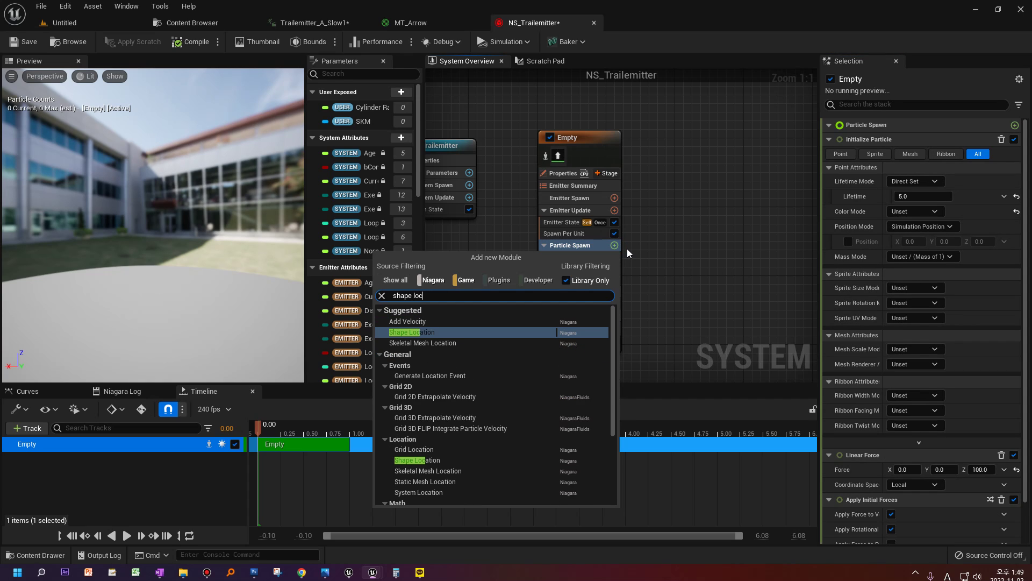
pyautogui.press('Return')
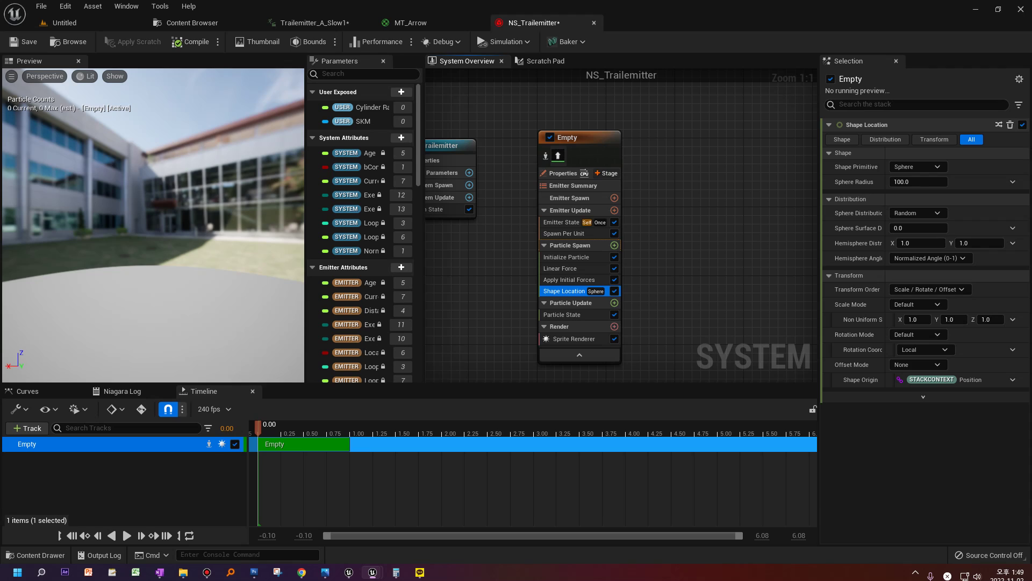
# Set Shape Location to the Box / Plane primitive in Plane mode, with plane size 50.0 by 10.0 and midpoint X 0.0.
pyautogui.click(924, 167)
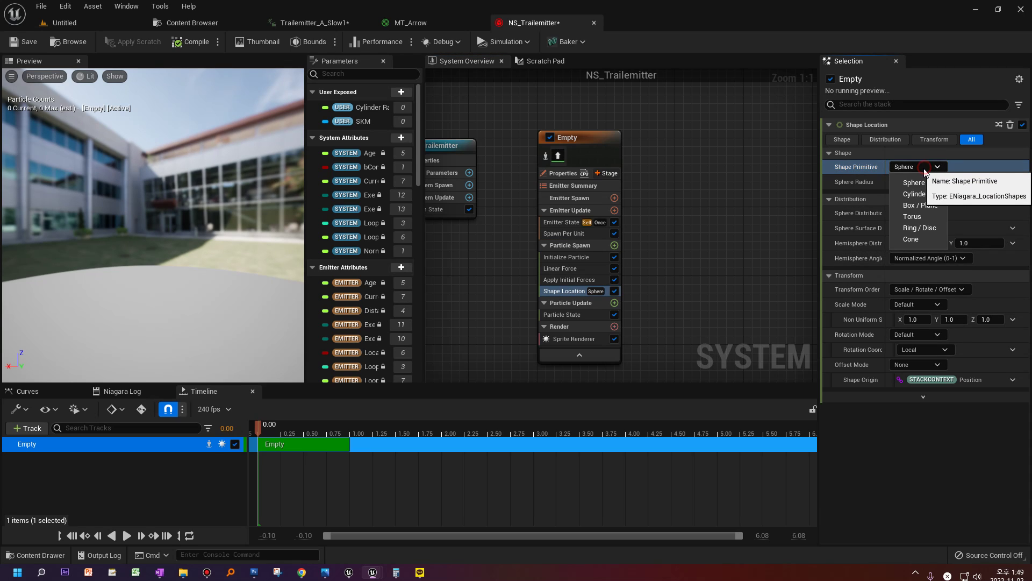
pyautogui.click(916, 211)
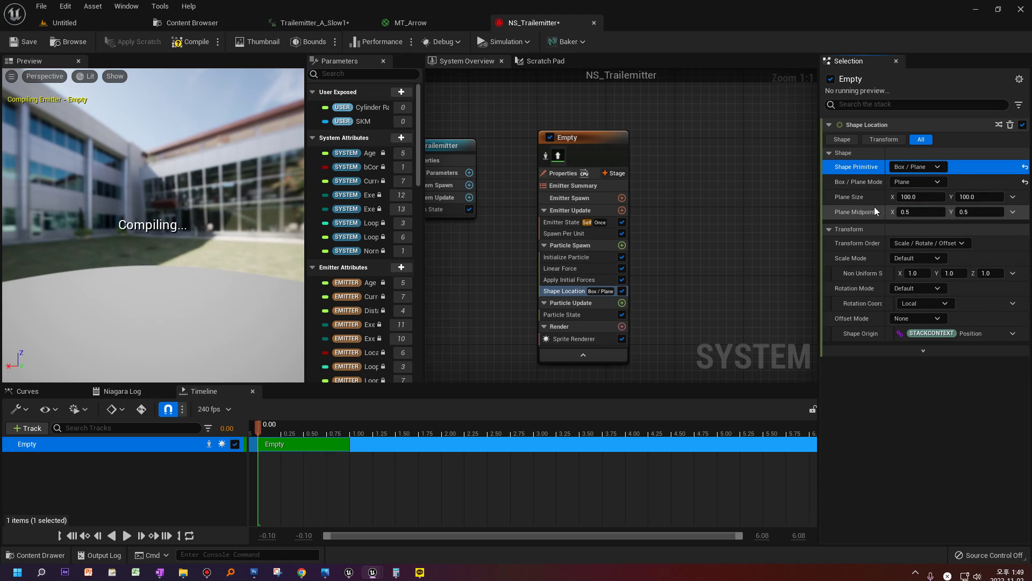
pyautogui.click(933, 198)
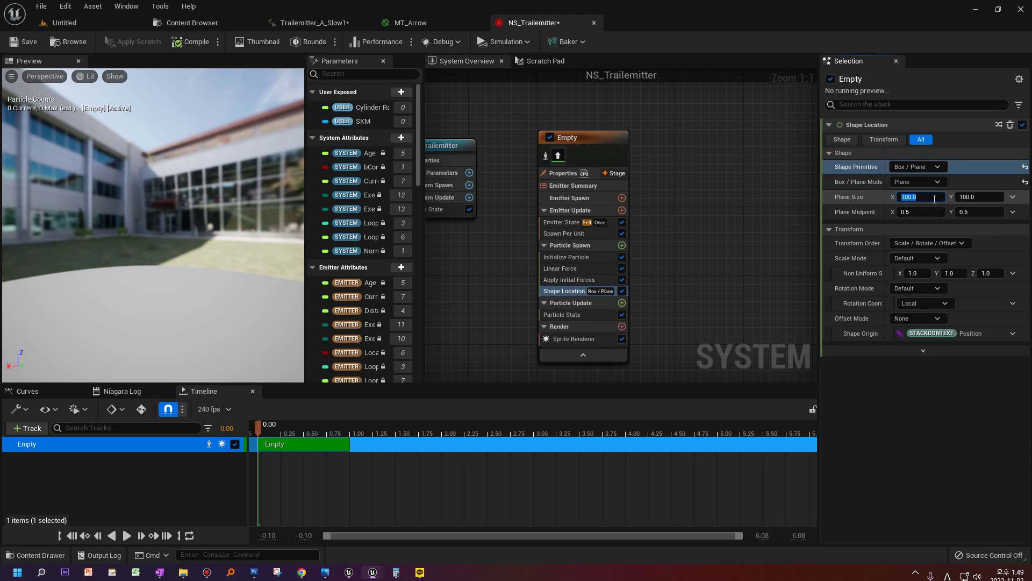
pyautogui.click(323, 23)
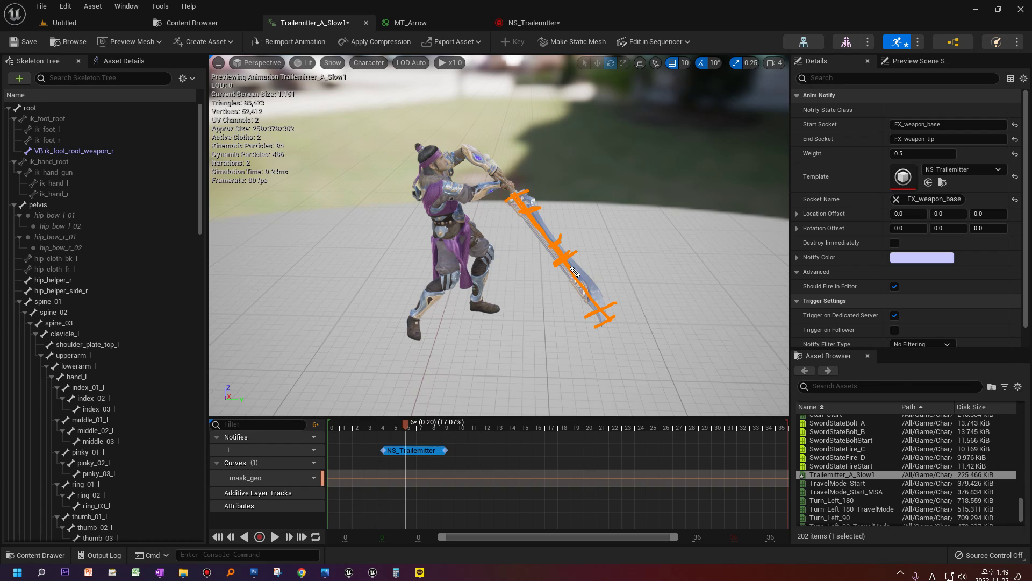
pyautogui.click(531, 23)
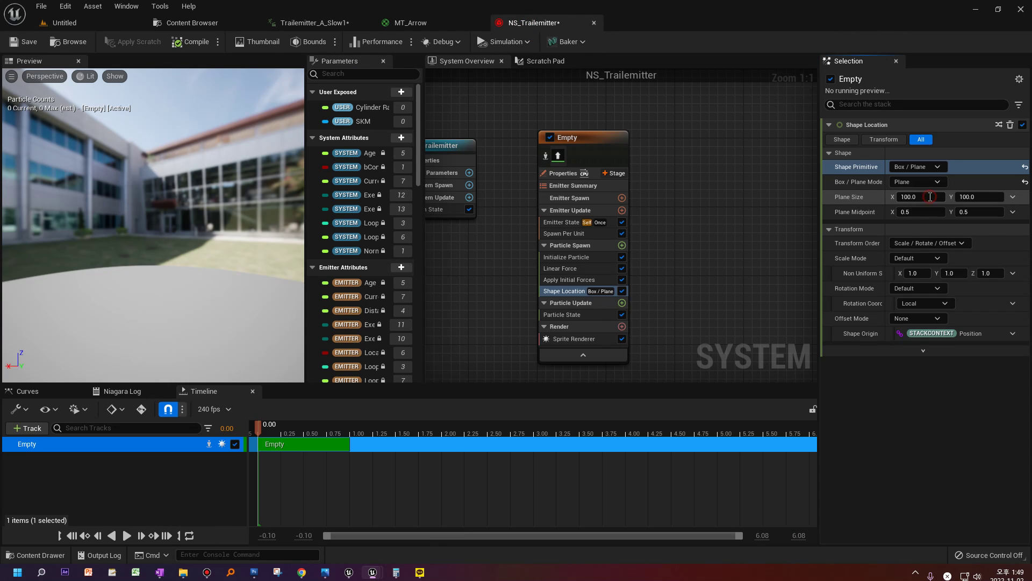
pyautogui.click(930, 195)
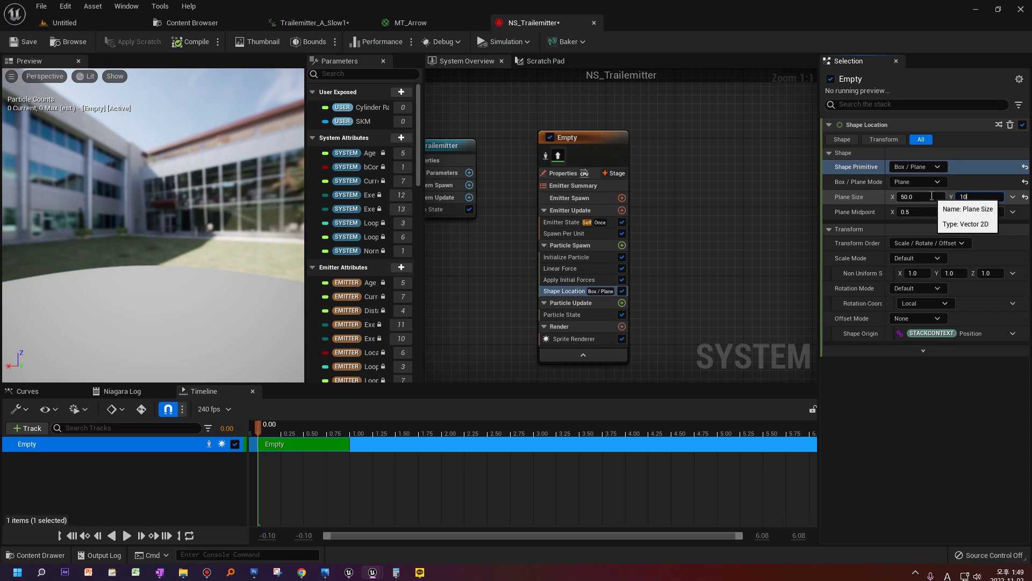
pyautogui.press('Tab')
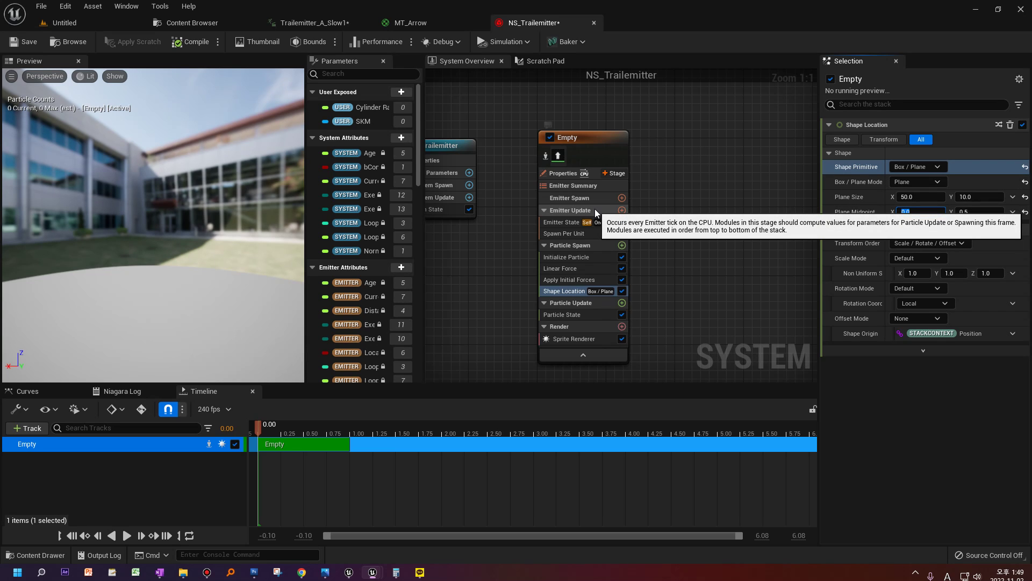
# Set Initialize Particle's sprite size mode to Random Non-Uniform, with minimum 10.0 by 50.0 and maximum 50.0 by 100.0.
pyautogui.click(570, 304)
pyautogui.moveTo(697, 285); pyautogui.dragTo(686, 231, button='right')
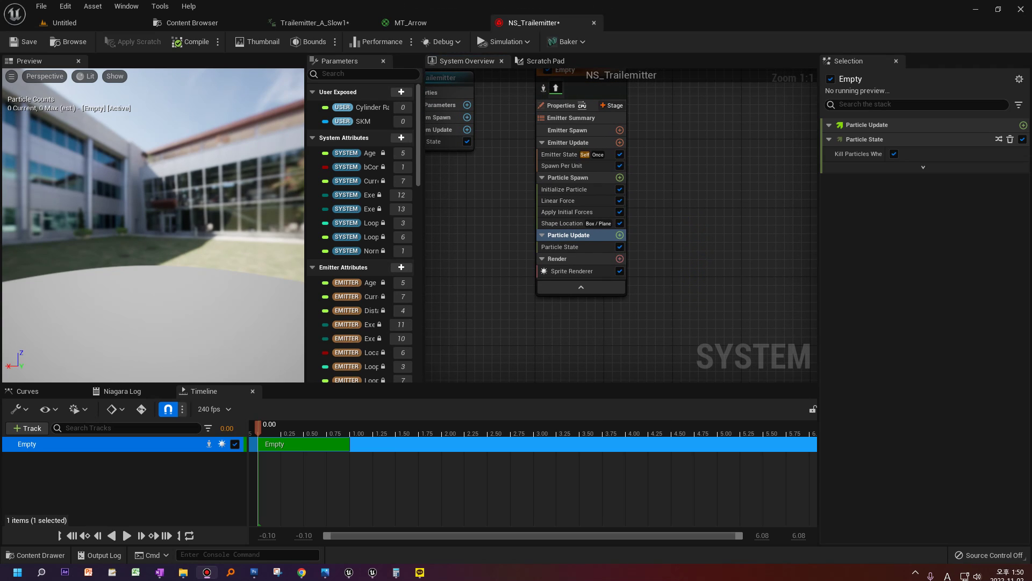
pyautogui.click(586, 190)
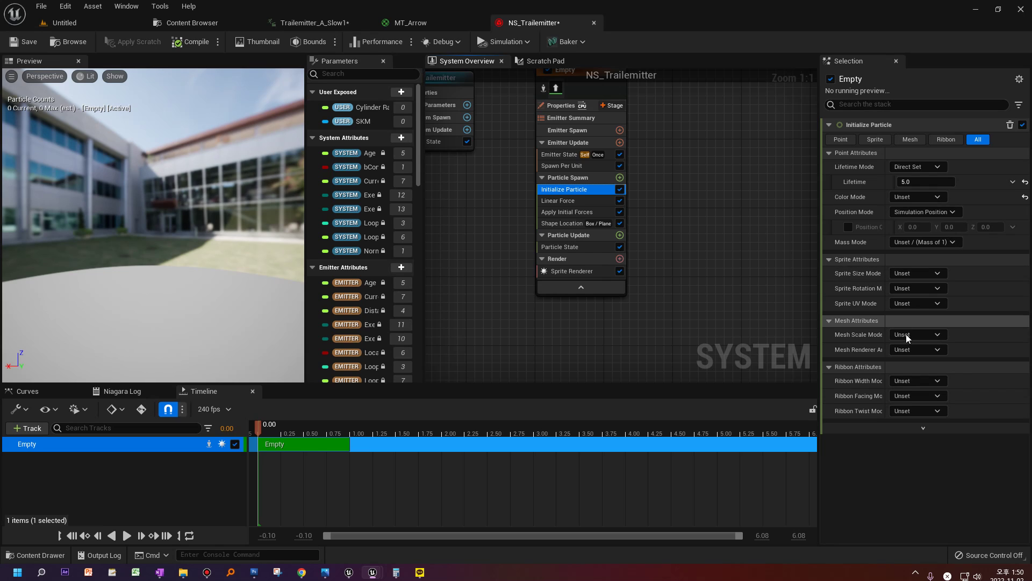
pyautogui.click(913, 273)
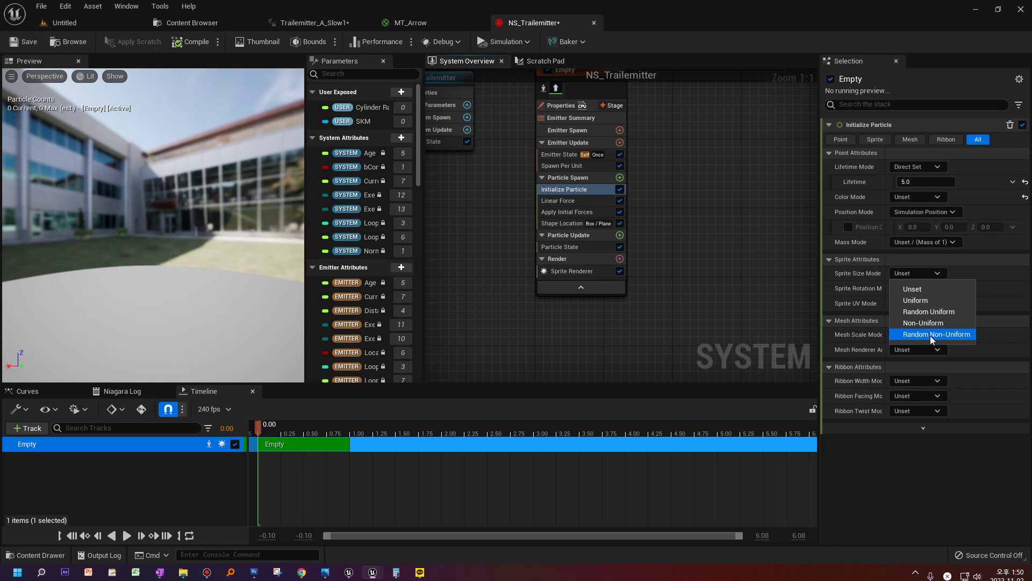
pyautogui.click(930, 334)
pyautogui.click(928, 289)
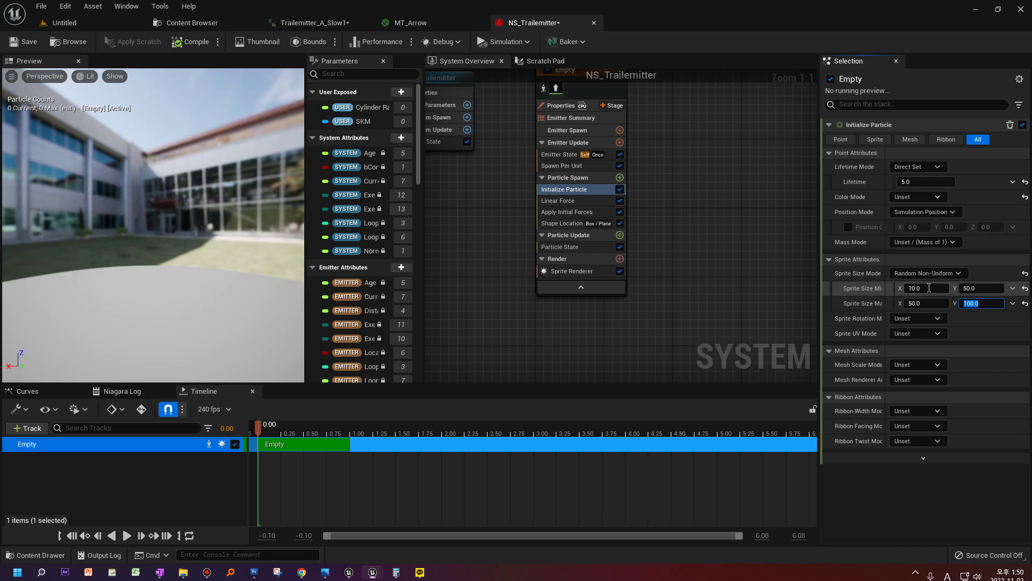
# Make the particle lifetime a Random Range Float with a minimum of 0.25 and a maximum of 1.0.
pyautogui.click(1012, 182)
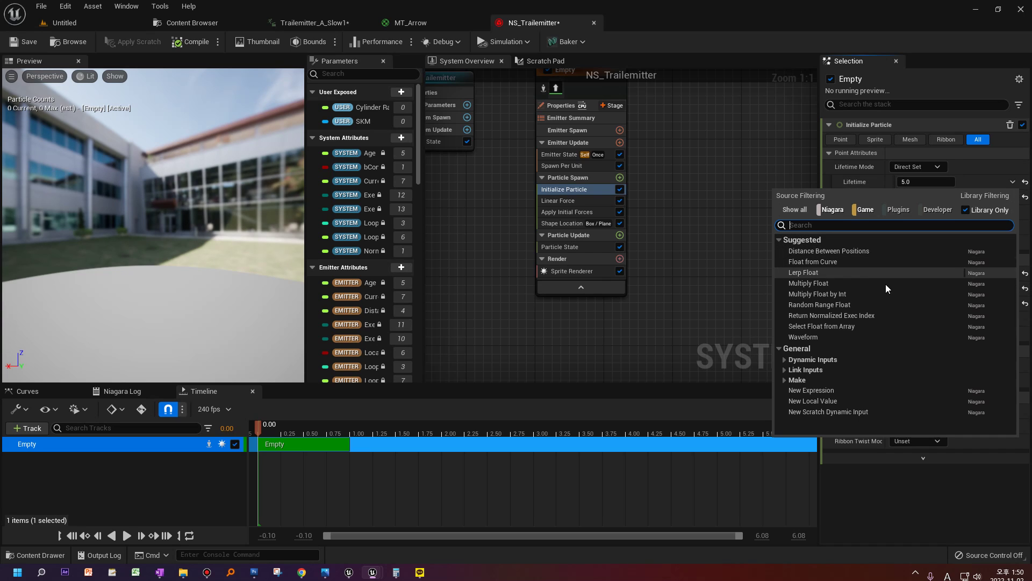
pyautogui.click(845, 307)
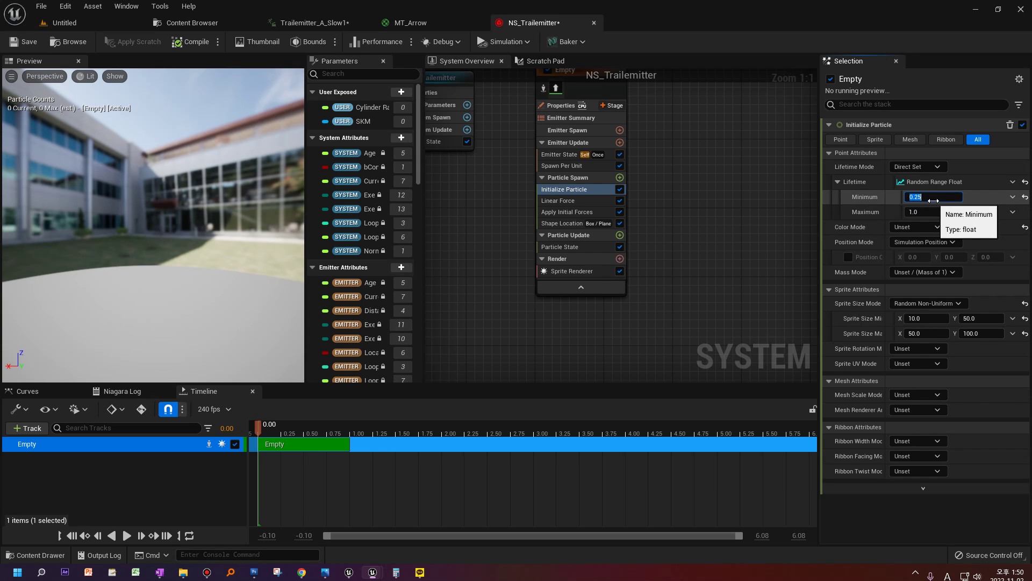
pyautogui.press('Return')
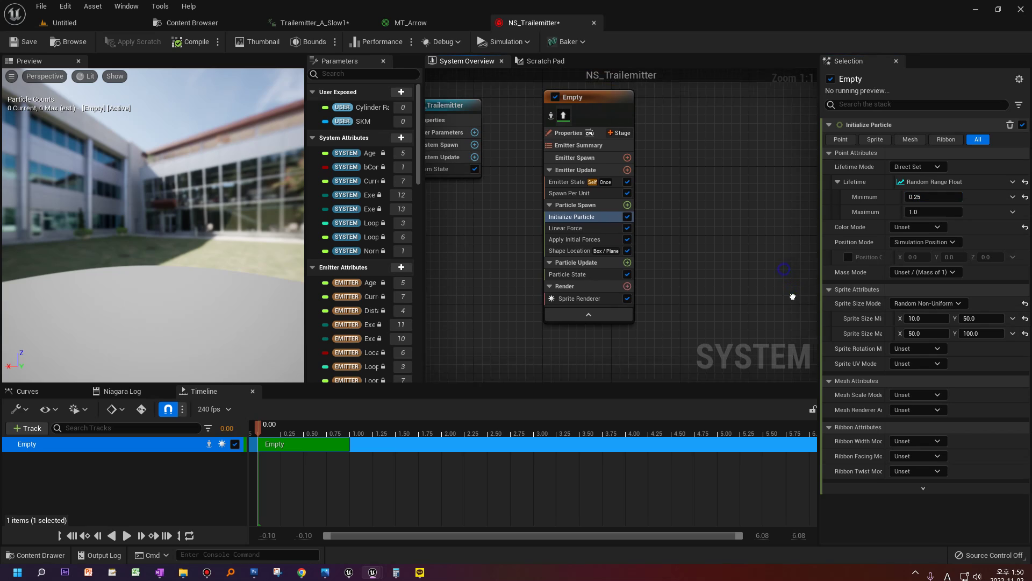
# Switch the Empty emitter's Sim Target to GPUCompute Sim, enable its fixed bounds and show their minimum and maximum values.
pyautogui.moveTo(647, 149); pyautogui.dragTo(653, 176, button='right')
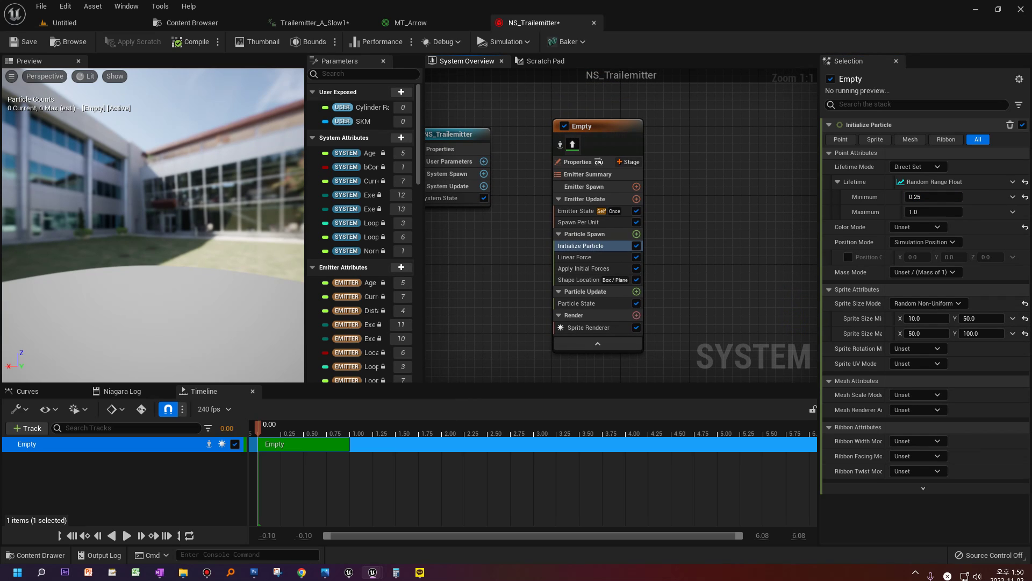
pyautogui.click(571, 163)
pyautogui.moveTo(594, 137); pyautogui.dragTo(541, 145)
pyautogui.moveTo(574, 181); pyautogui.dragTo(660, 191, button='right')
pyautogui.click(611, 179)
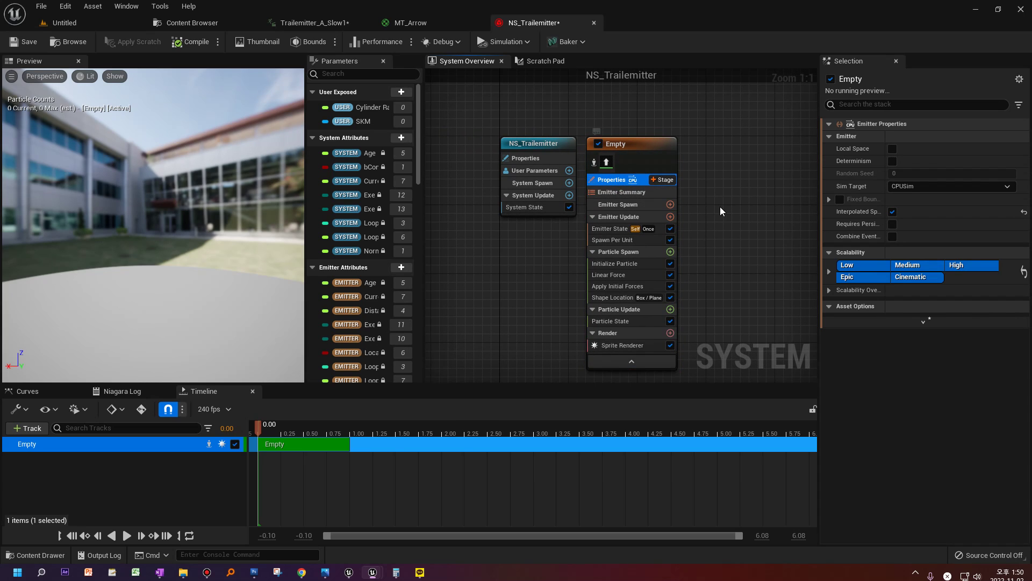
pyautogui.click(897, 187)
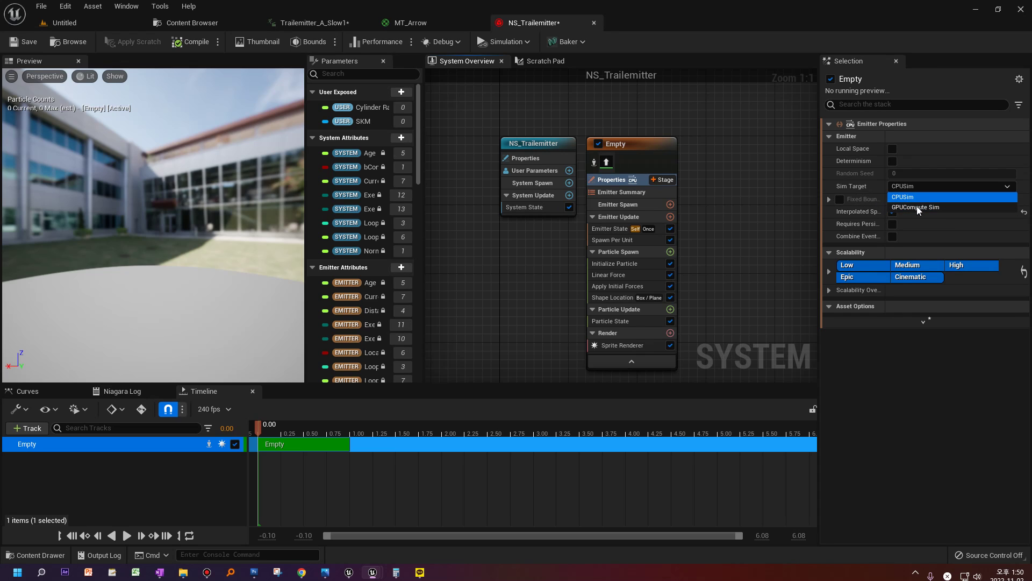
pyautogui.click(914, 208)
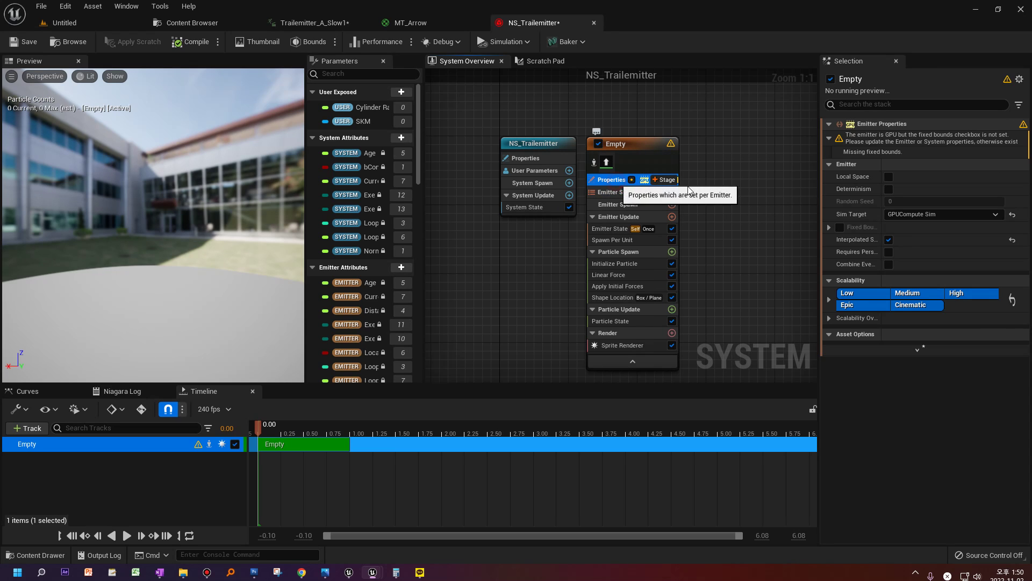
pyautogui.click(840, 227)
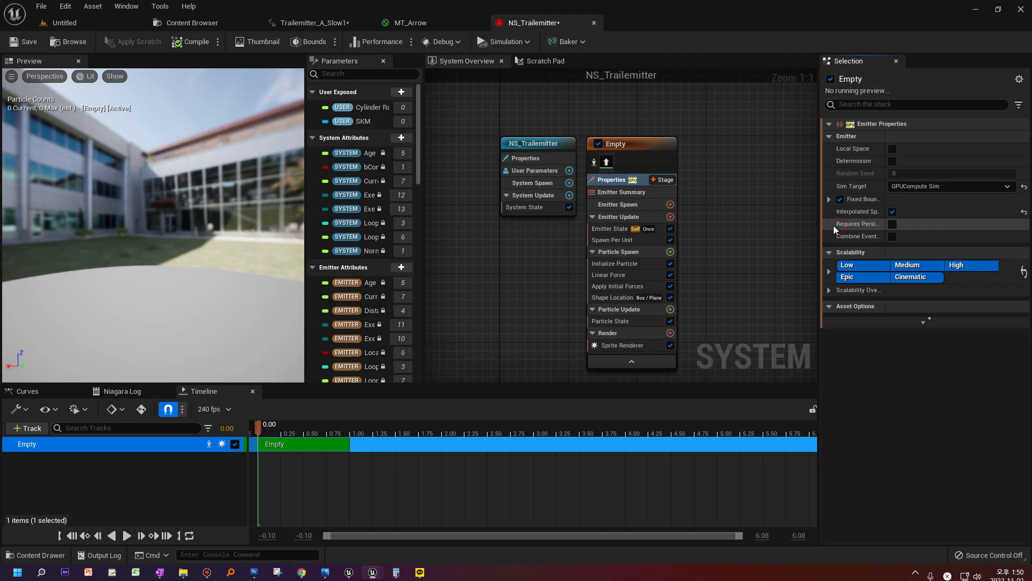
pyautogui.click(829, 199)
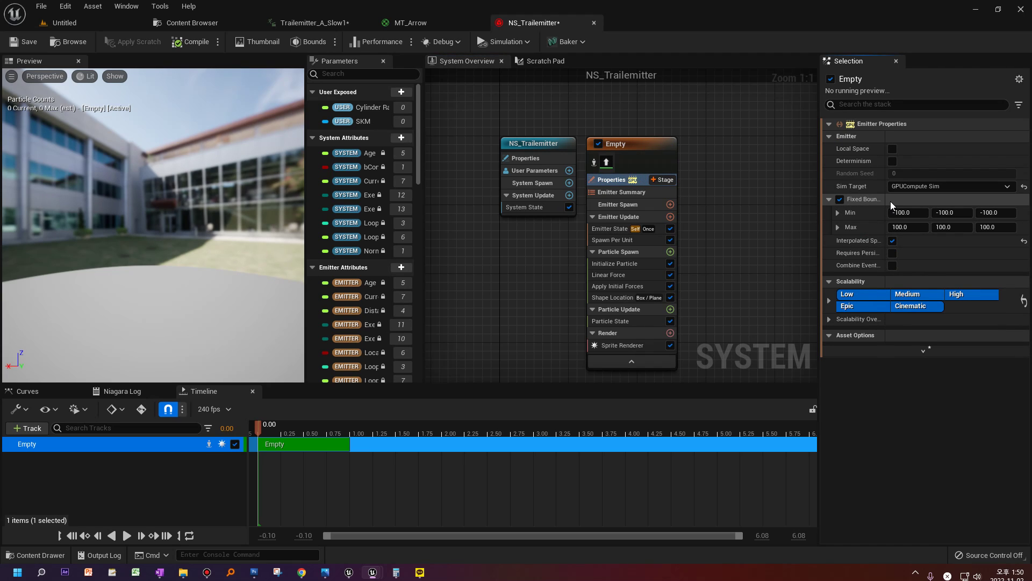
# Add a Scale Sprite Size module to Particle Update and apply the template that rises quickly and falls gradually to its uniform curve.
pyautogui.moveTo(886, 200); pyautogui.dragTo(902, 202)
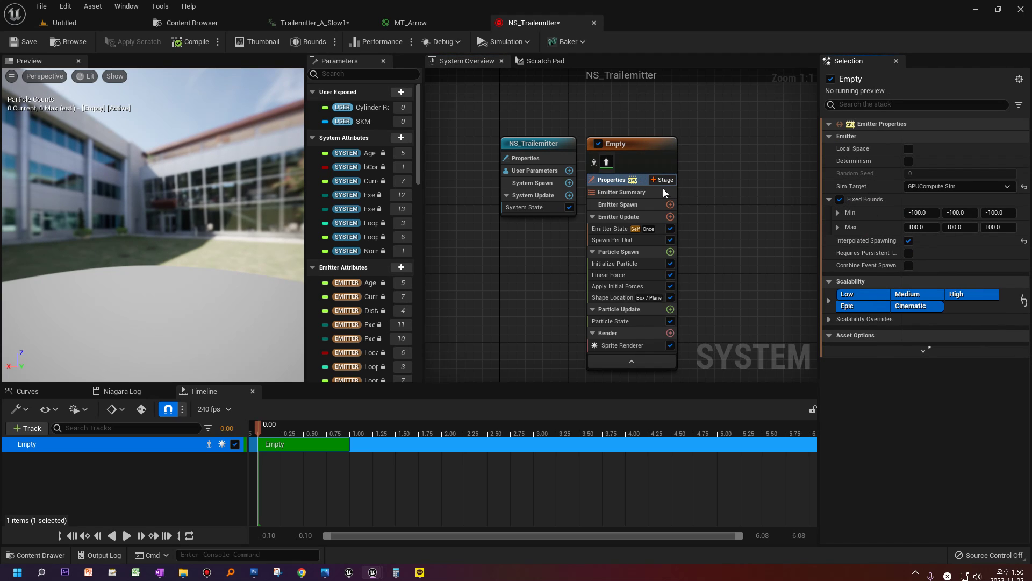
pyautogui.click(630, 180)
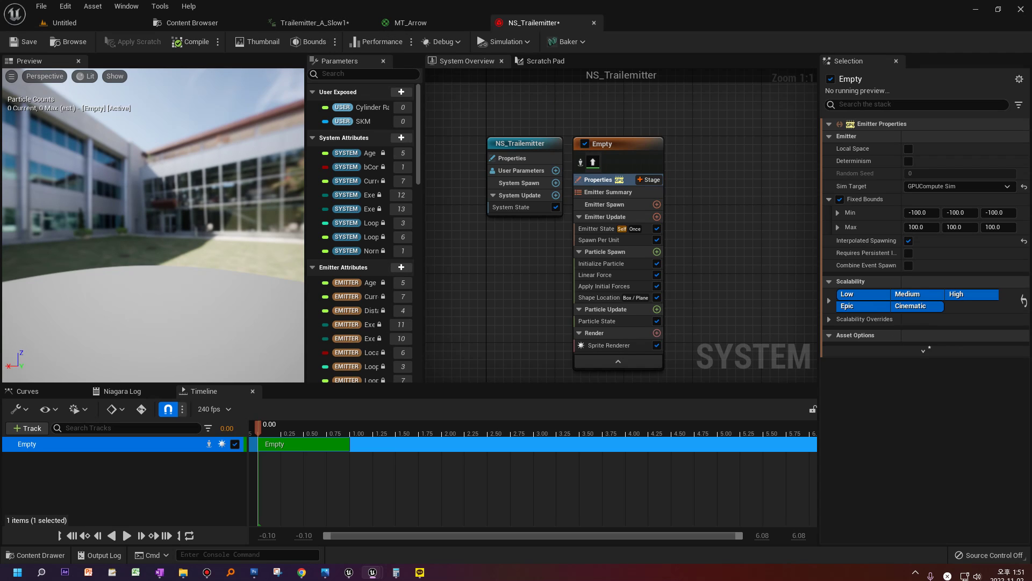
pyautogui.click(629, 321)
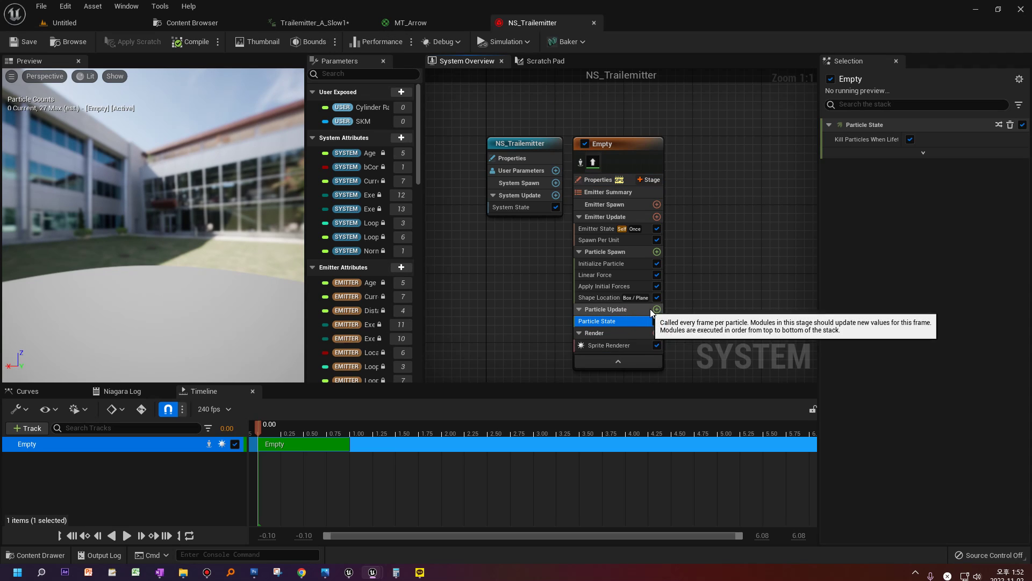
pyautogui.click(657, 309)
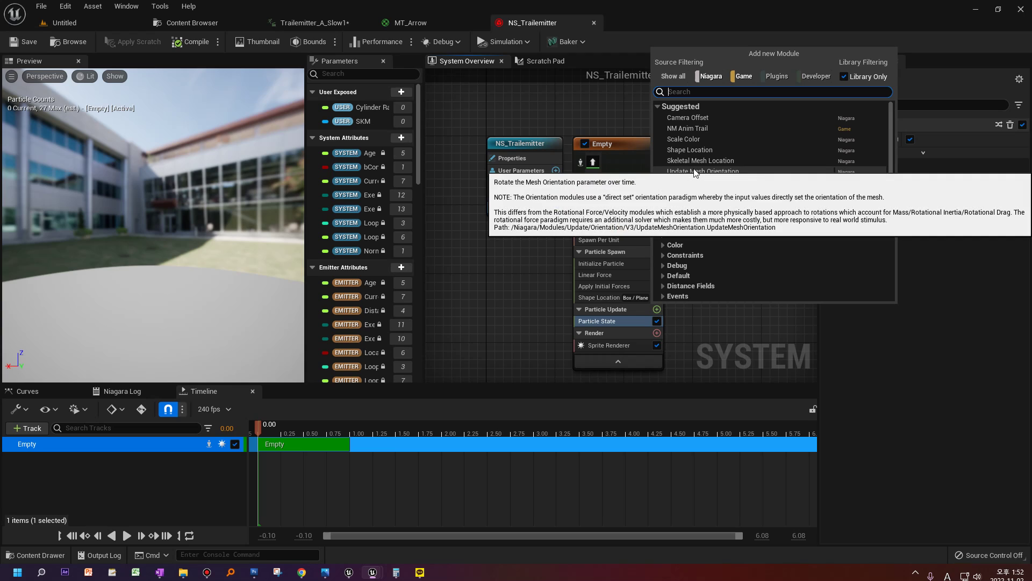
pyautogui.write('siZE')
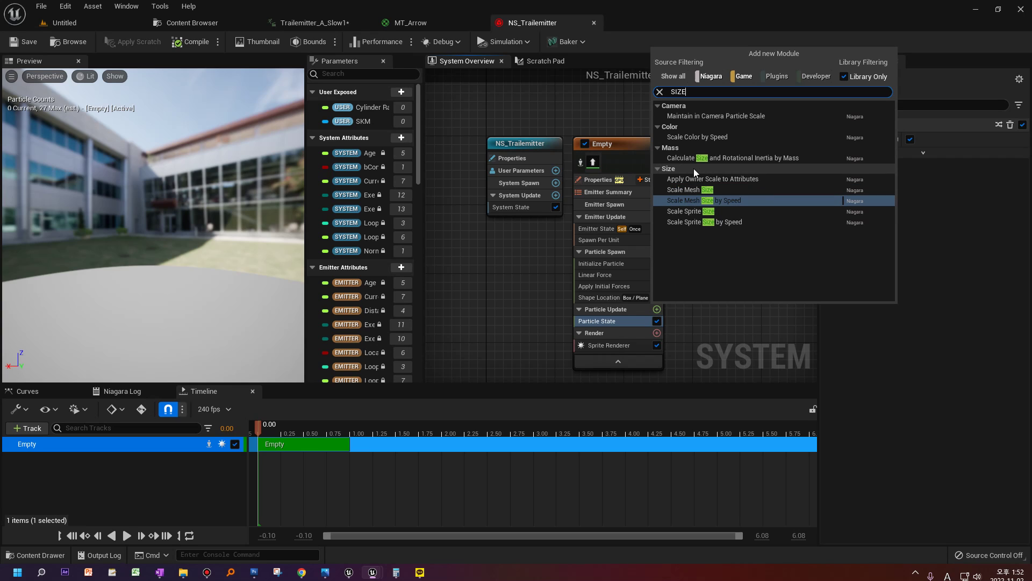
pyautogui.click(691, 210)
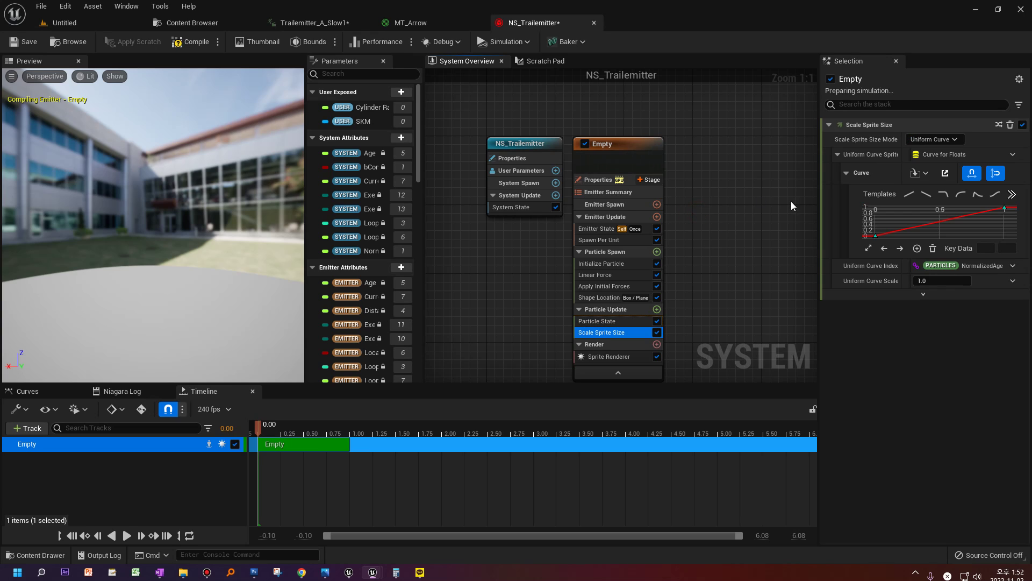
pyautogui.click(978, 197)
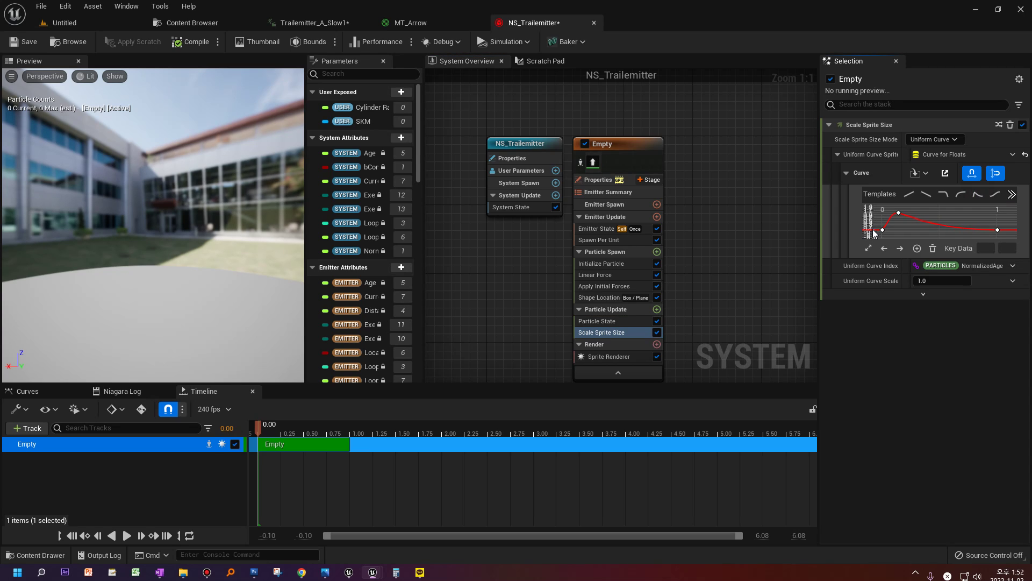
pyautogui.moveTo(899, 214)
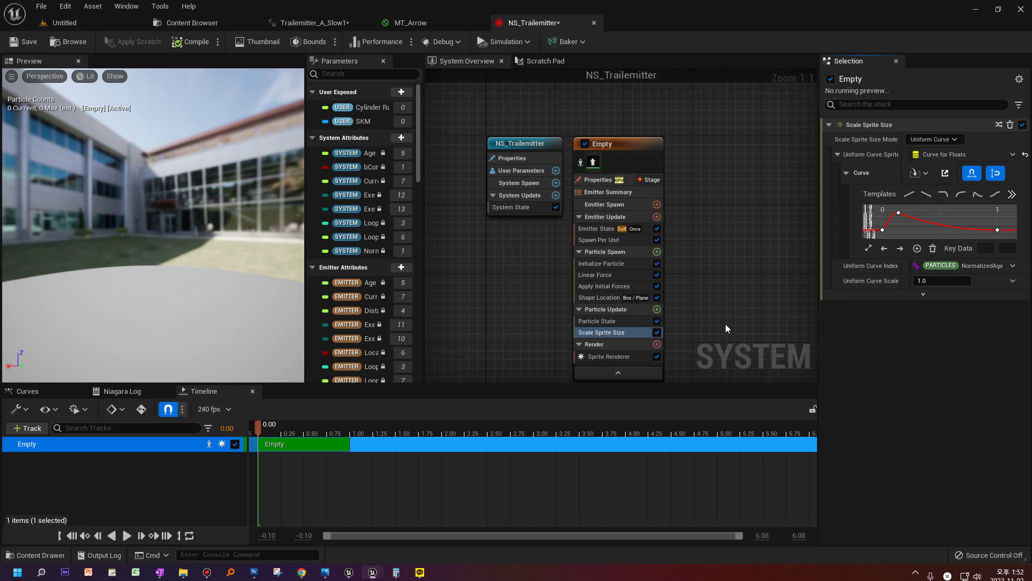
# Set the Sprite Renderer's Alignment to Velocity Aligned and save the Niagara system.
pyautogui.click(643, 356)
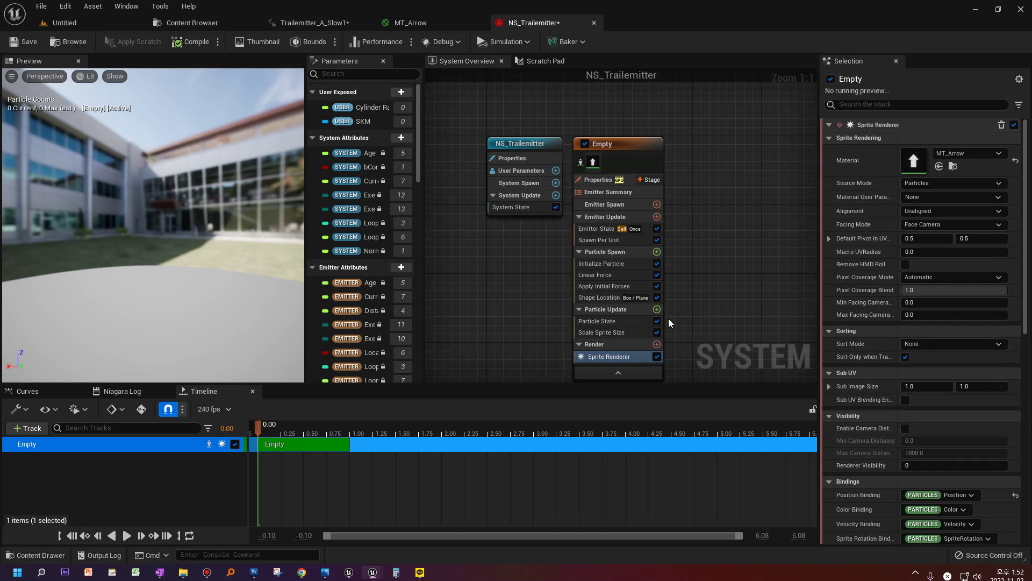
pyautogui.click(613, 275)
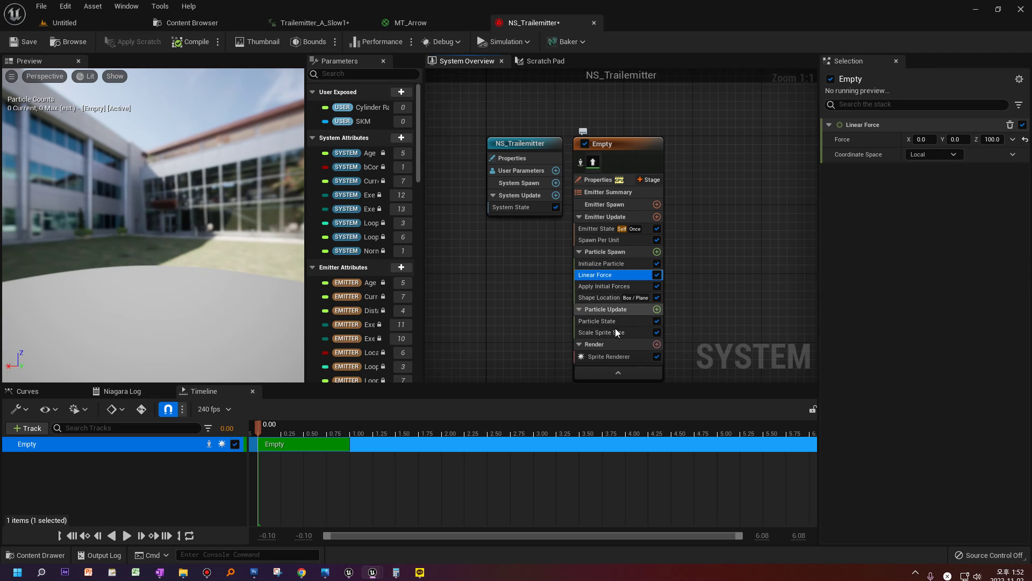
pyautogui.click(609, 356)
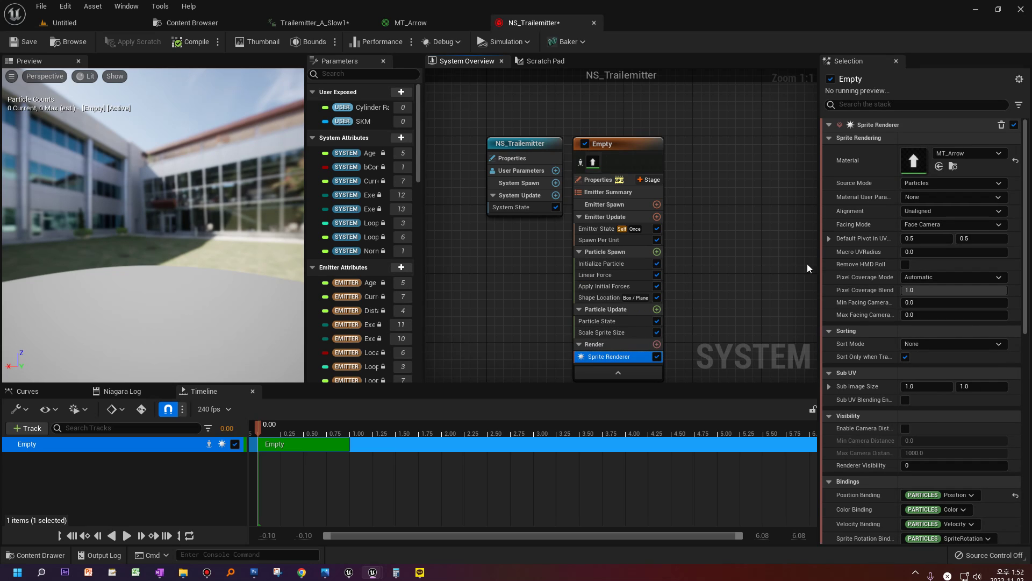
pyautogui.click(921, 211)
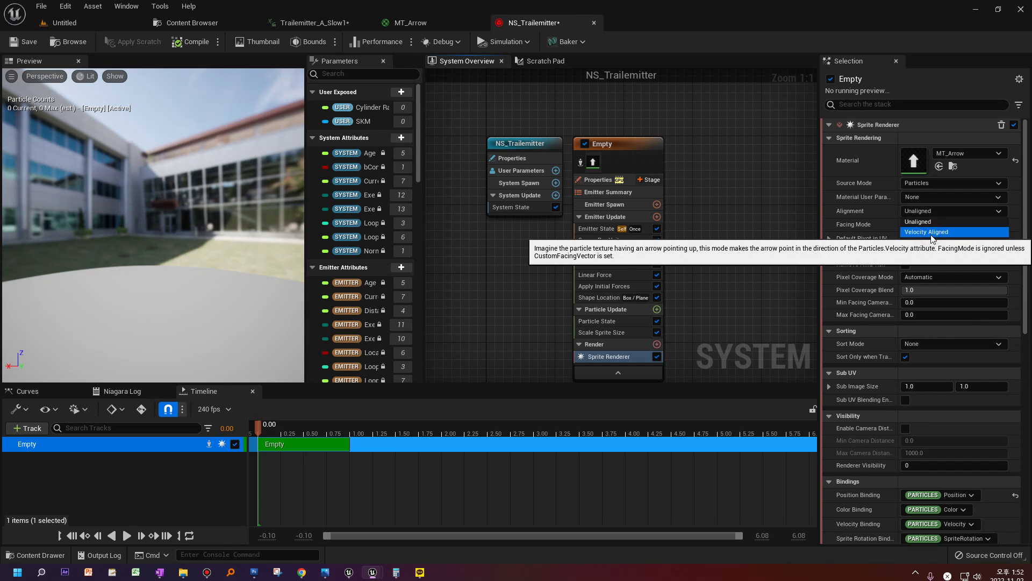
pyautogui.click(930, 232)
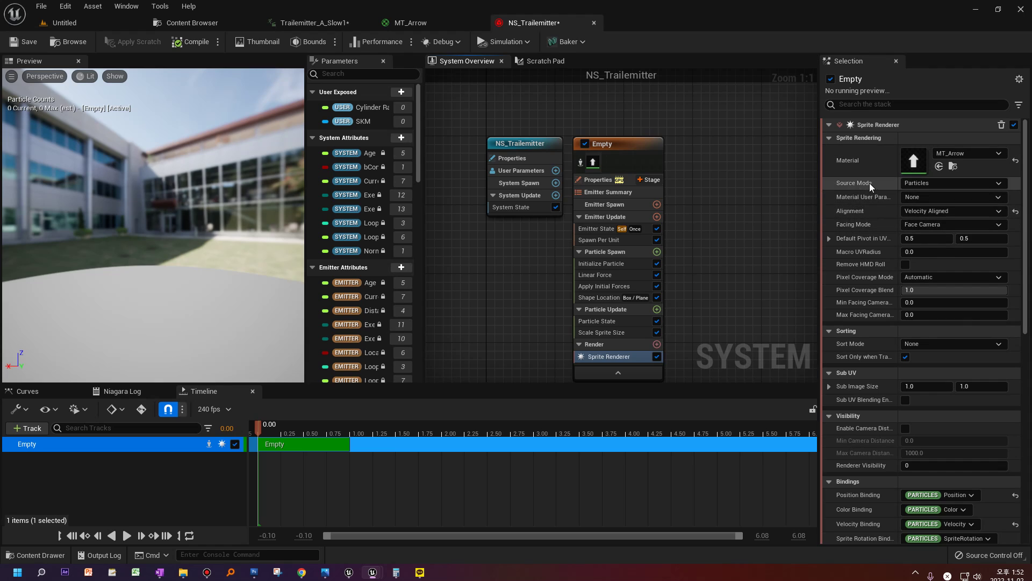
pyautogui.click(32, 45)
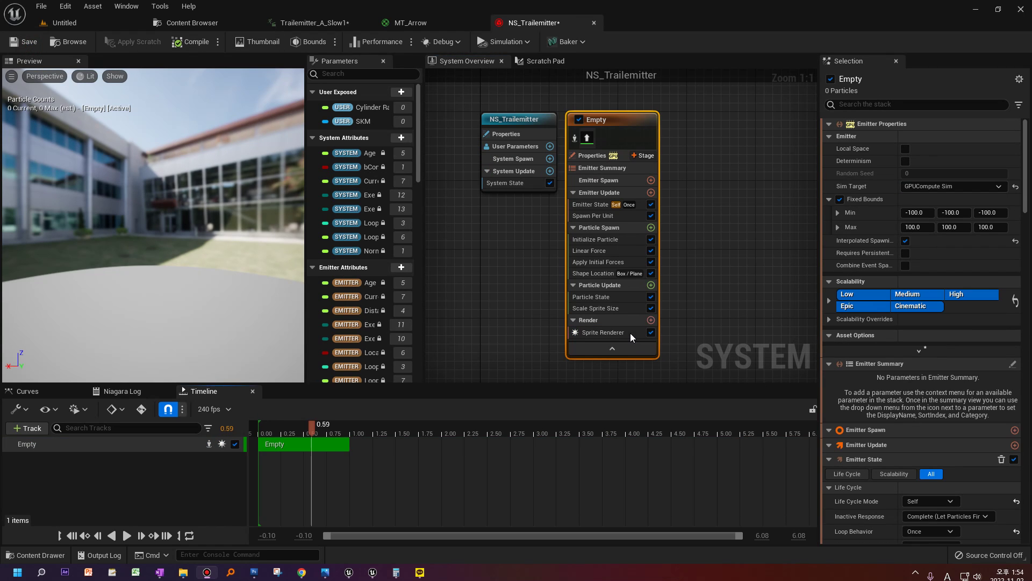
# Replay the emitter simulation from the start and check the preview for particles.
pyautogui.click(632, 333)
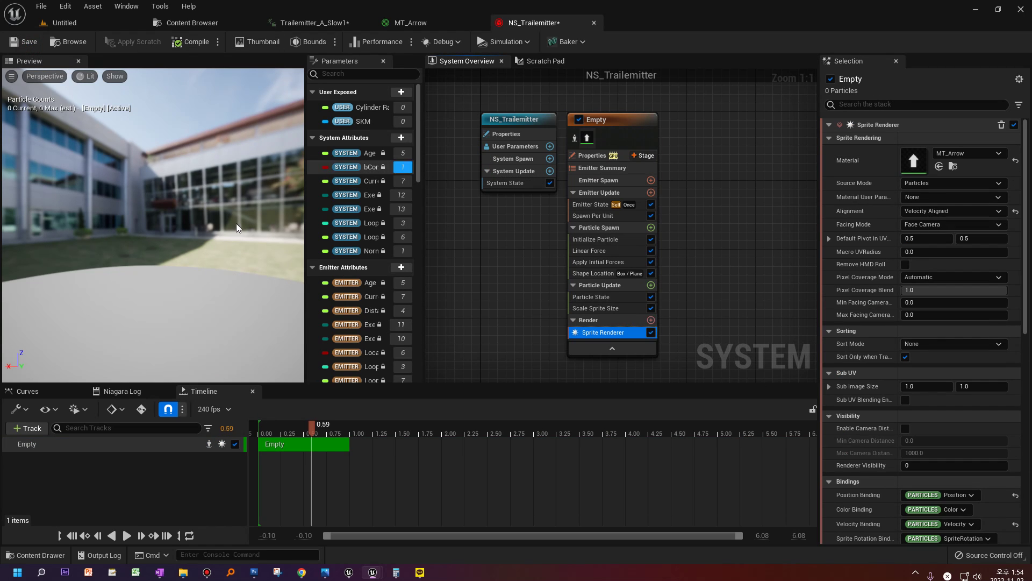
pyautogui.moveTo(177, 231); pyautogui.dragTo(130, 246)
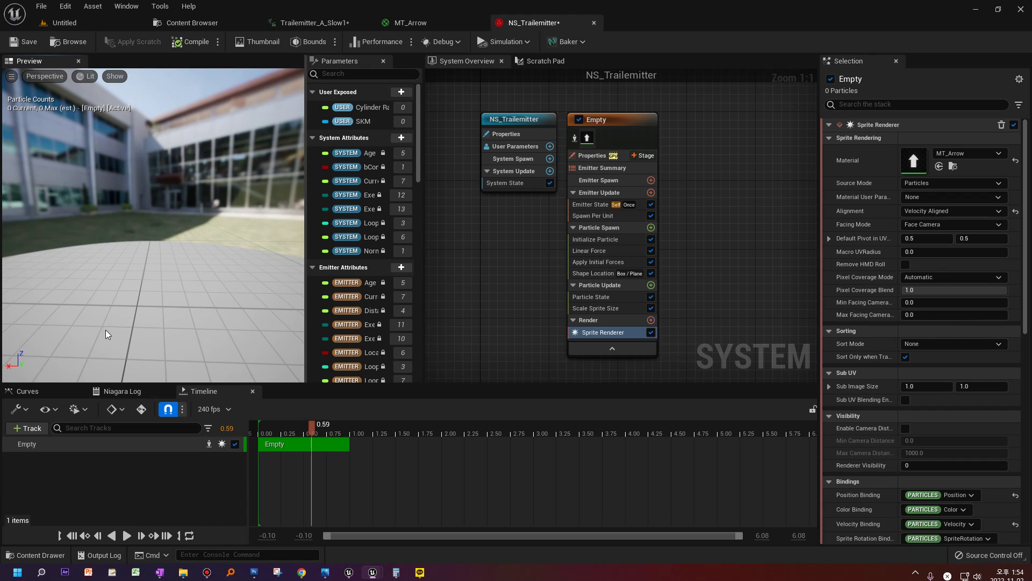
pyautogui.click(71, 536)
pyautogui.click(127, 536)
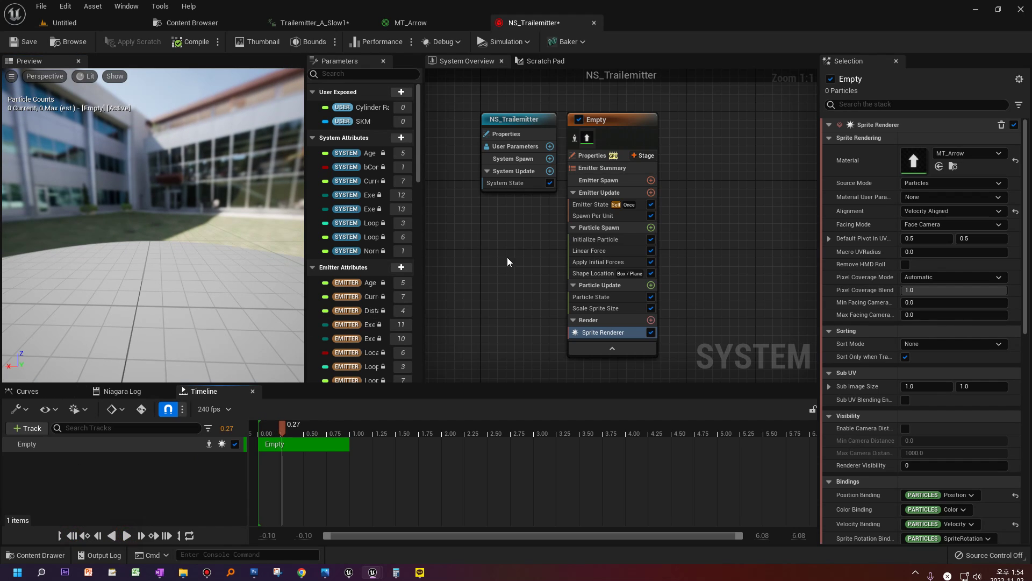
# Add a Spawn Rate module to the Empty emitter's Emitter Update stage and set SpawnRate to 1000.0.
pyautogui.click(650, 193)
pyautogui.click(508, 299)
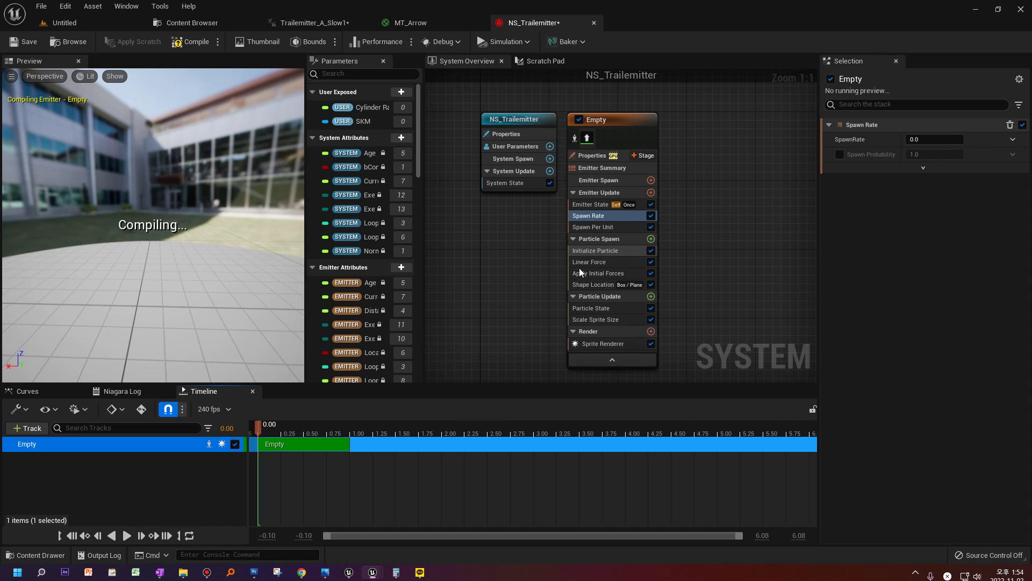
pyautogui.click(921, 141)
pyautogui.write('1000')
pyautogui.press('Return')
# Play the simulation and examine the arrow sprites' shape, size and direction in the preview.
pyautogui.moveTo(203, 315); pyautogui.dragTo(253, 288)
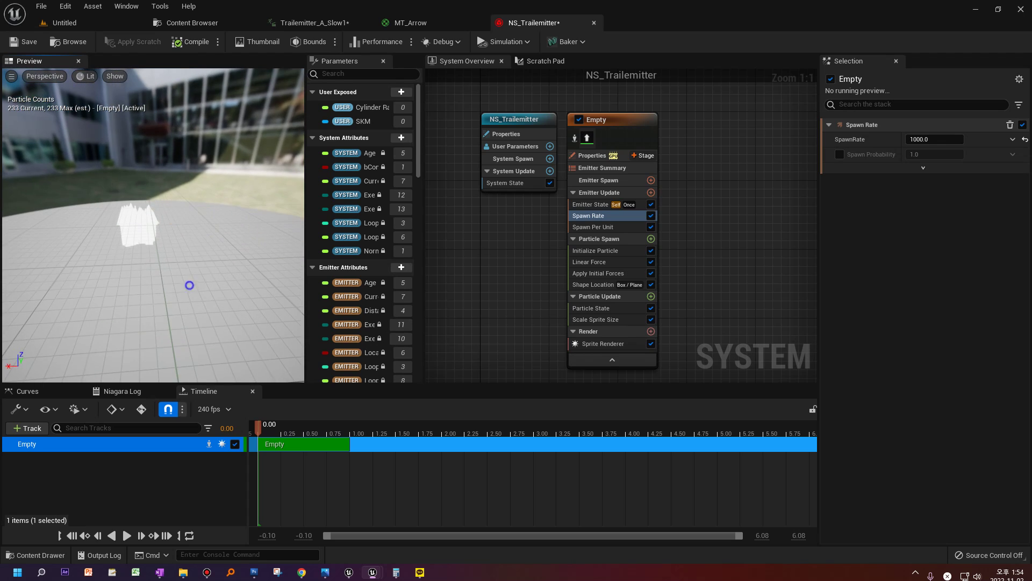
pyautogui.click(123, 536)
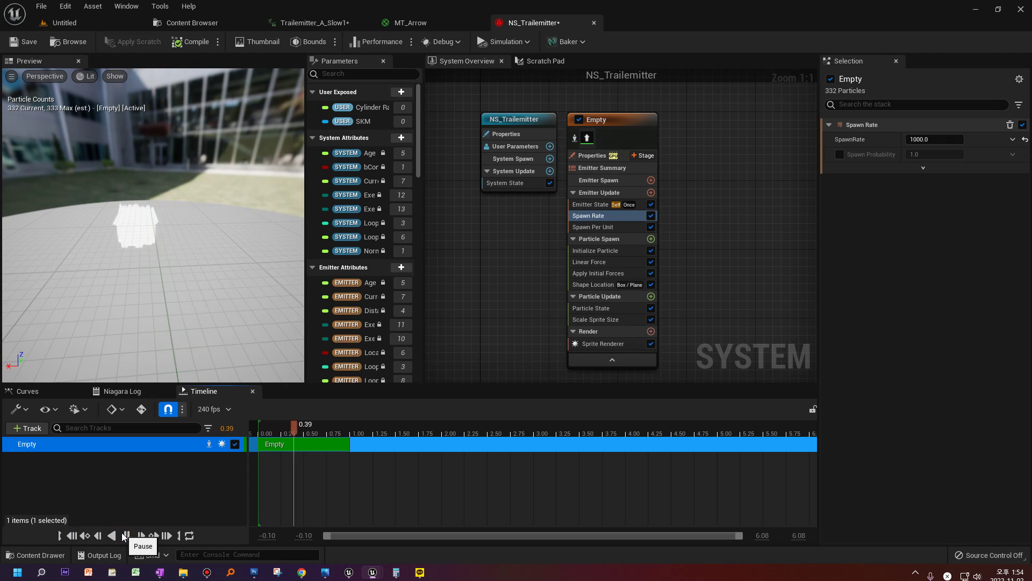
pyautogui.moveTo(132, 301); pyautogui.dragTo(137, 338)
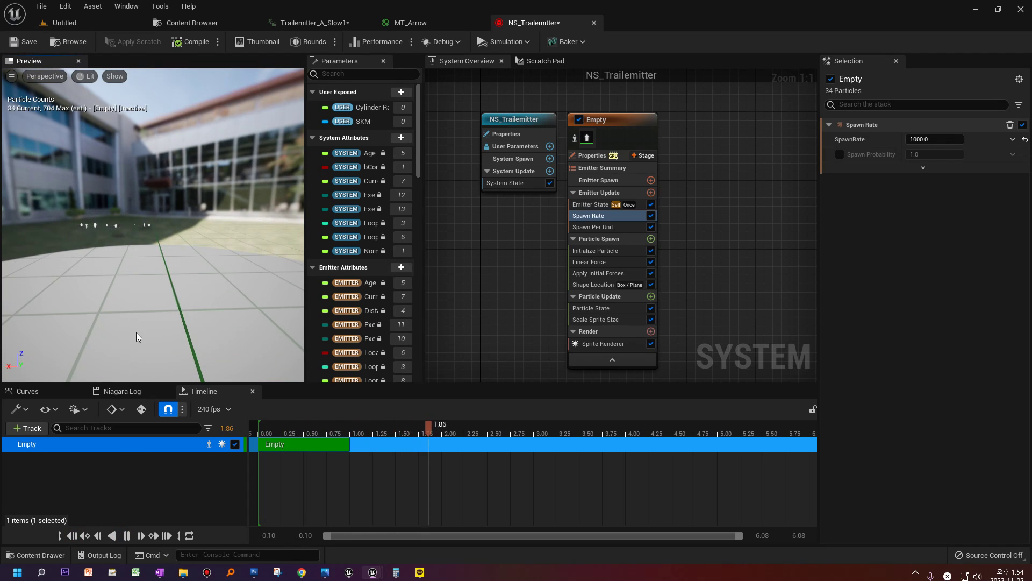
pyautogui.click(127, 535)
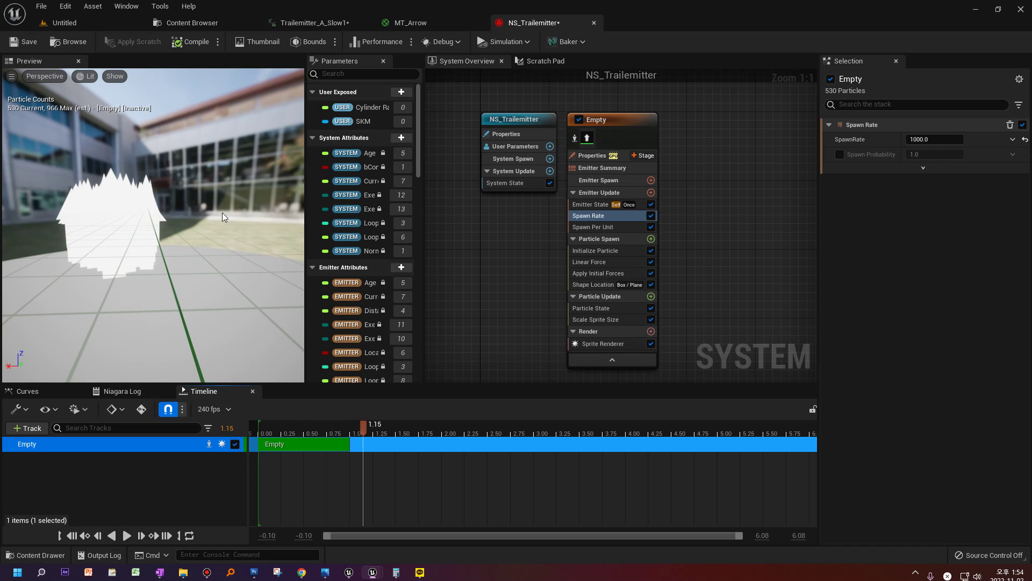
# Disable the Spawn Rate module in the Empty emitter's Emitter Update stage.
pyautogui.click(311, 23)
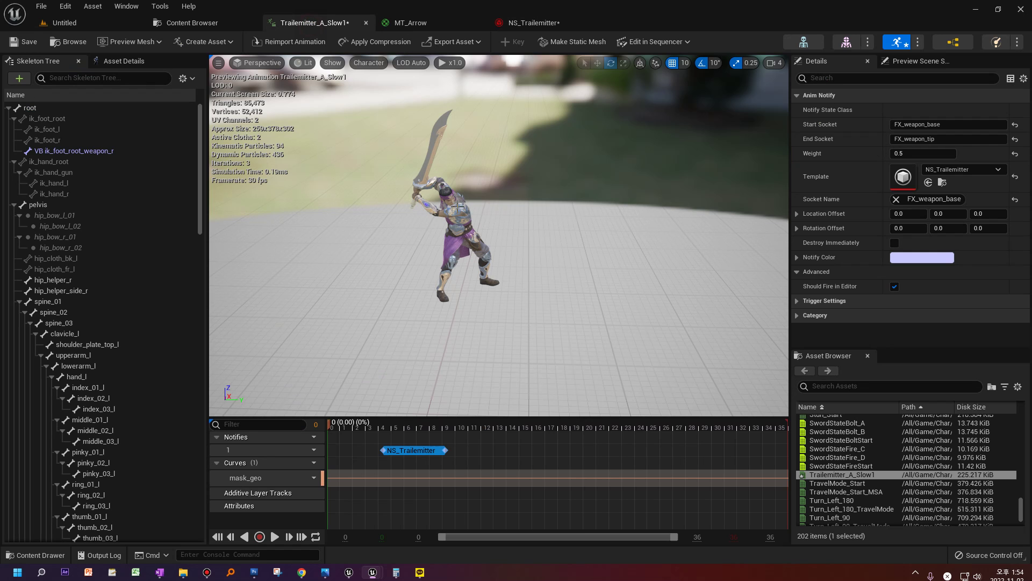
pyautogui.click(525, 23)
pyautogui.click(922, 139)
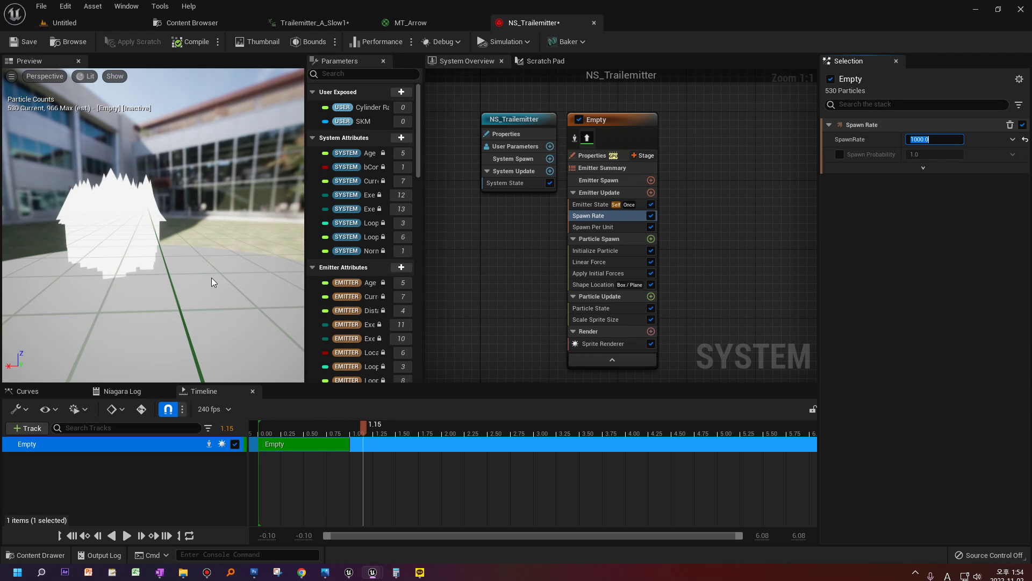
pyautogui.click(651, 216)
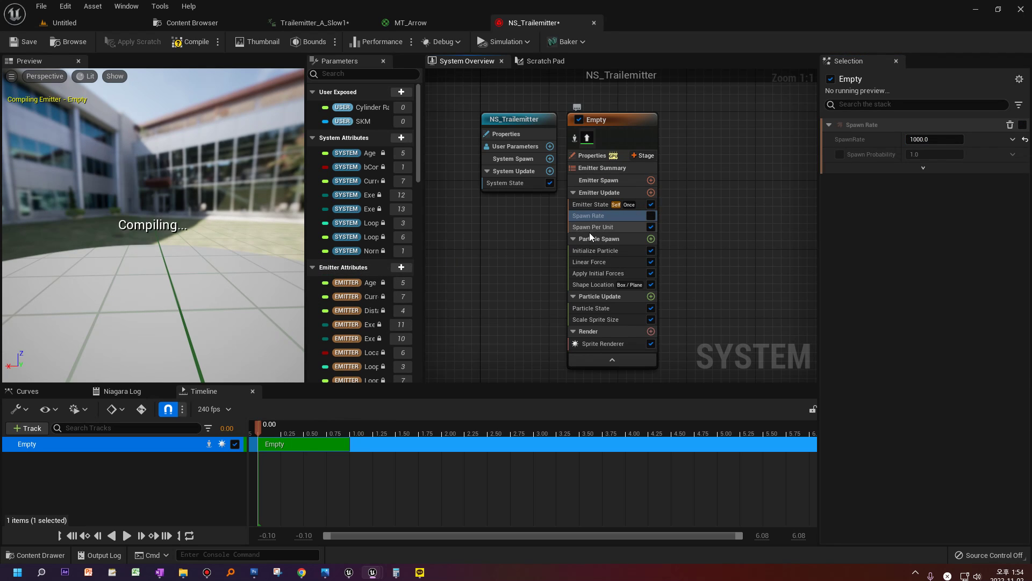
# Play the Trailemitter_A_Slow1 animation to check the particles along the sword swing, and return to NS_Trailemitter.
pyautogui.click(323, 24)
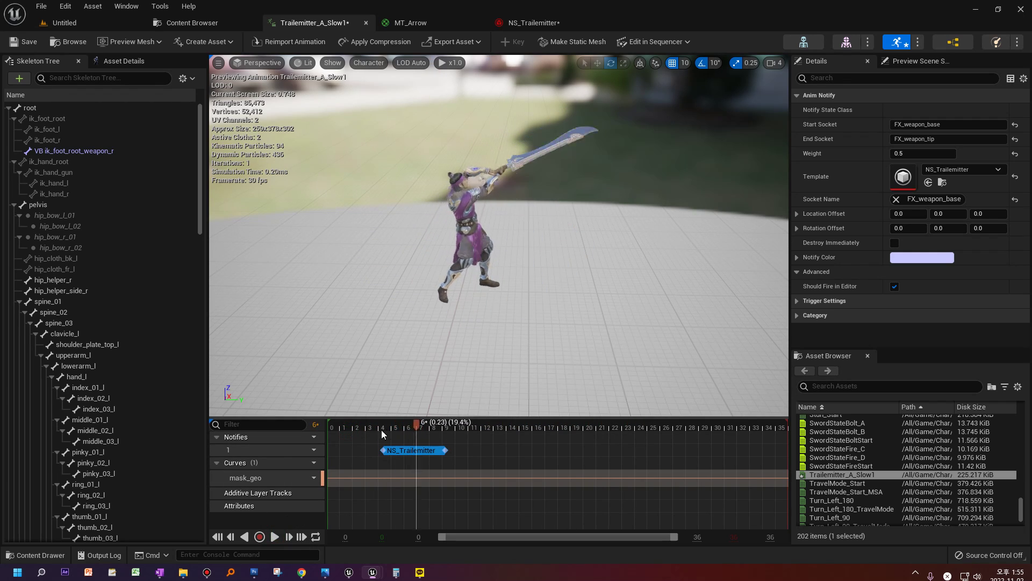
pyautogui.click(276, 537)
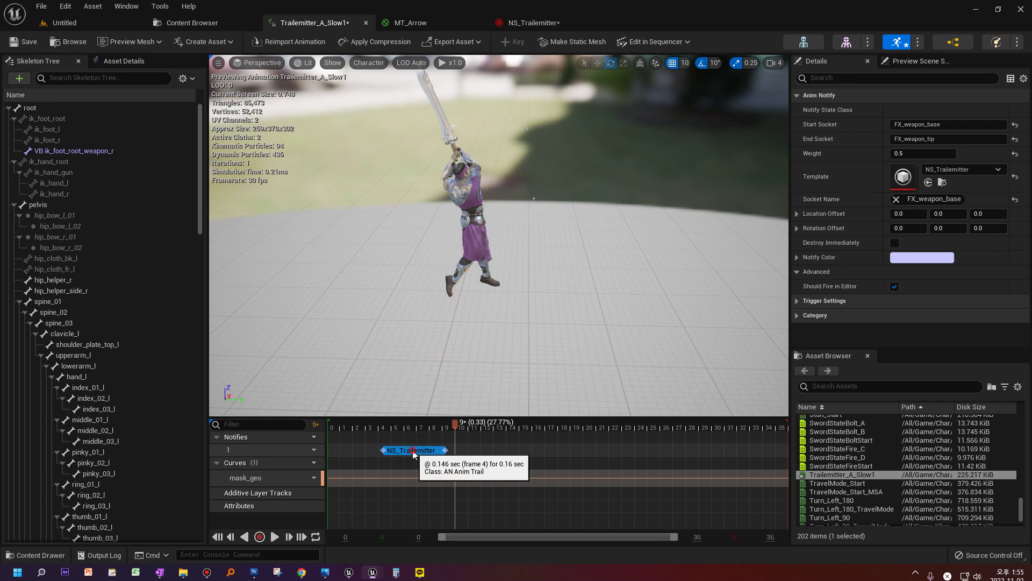
pyautogui.click(525, 22)
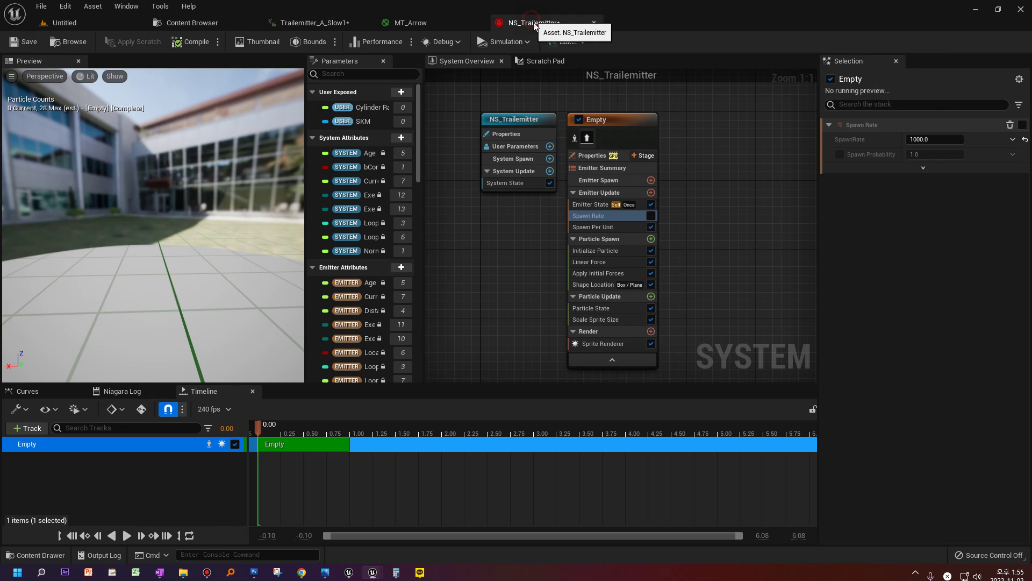
# Review the Particle Spawn modules and set Shape Location's Plane Midpoint X to 0.5.
pyautogui.click(609, 285)
pyautogui.click(606, 272)
pyautogui.click(605, 262)
pyautogui.click(605, 250)
pyautogui.click(608, 286)
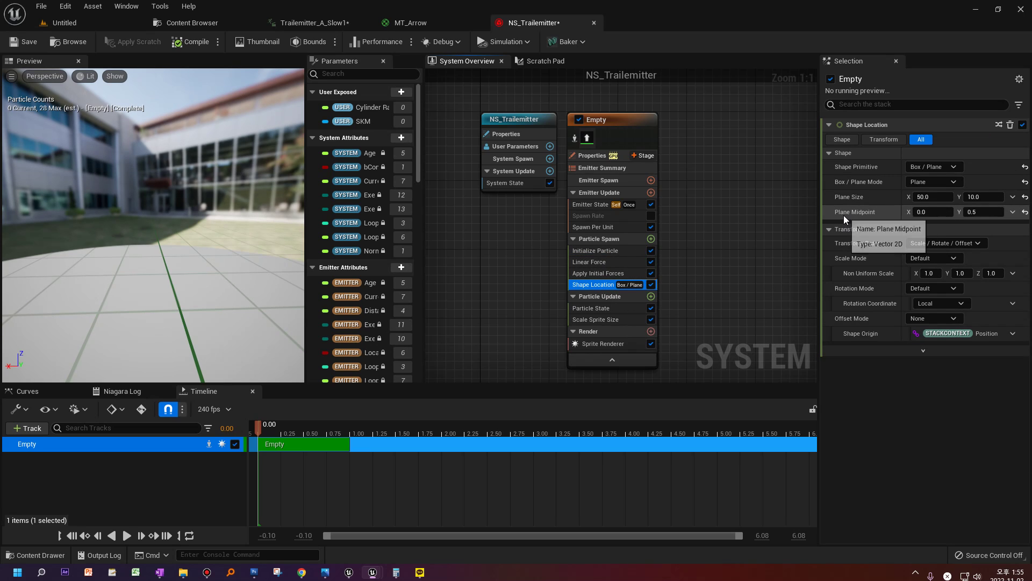
pyautogui.click(932, 212)
pyautogui.write('.5')
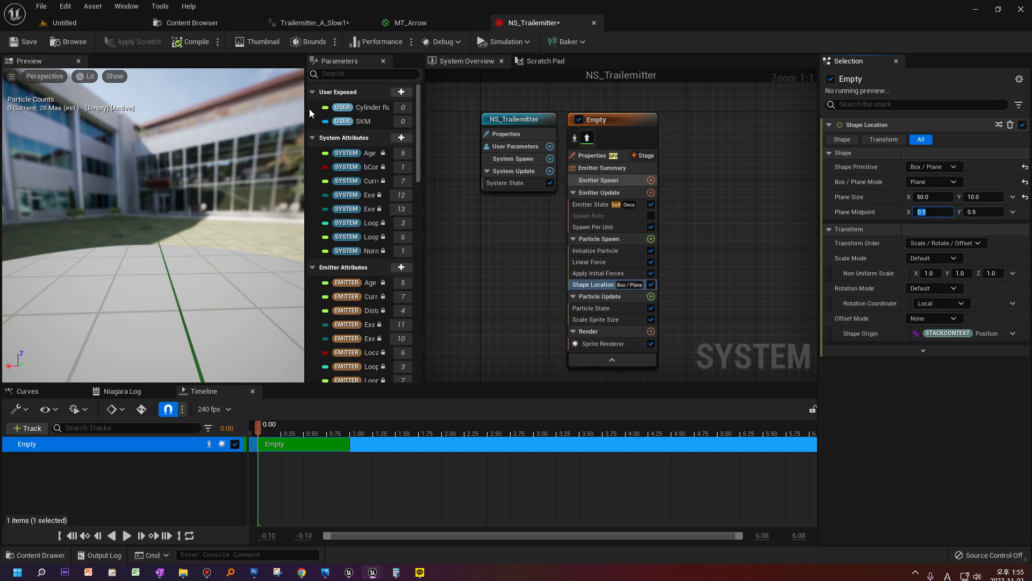
# Replay the sword swing in Trailemitter_A_Slow1 to check the particle placement with the new plane midpoint.
pyautogui.click(344, 23)
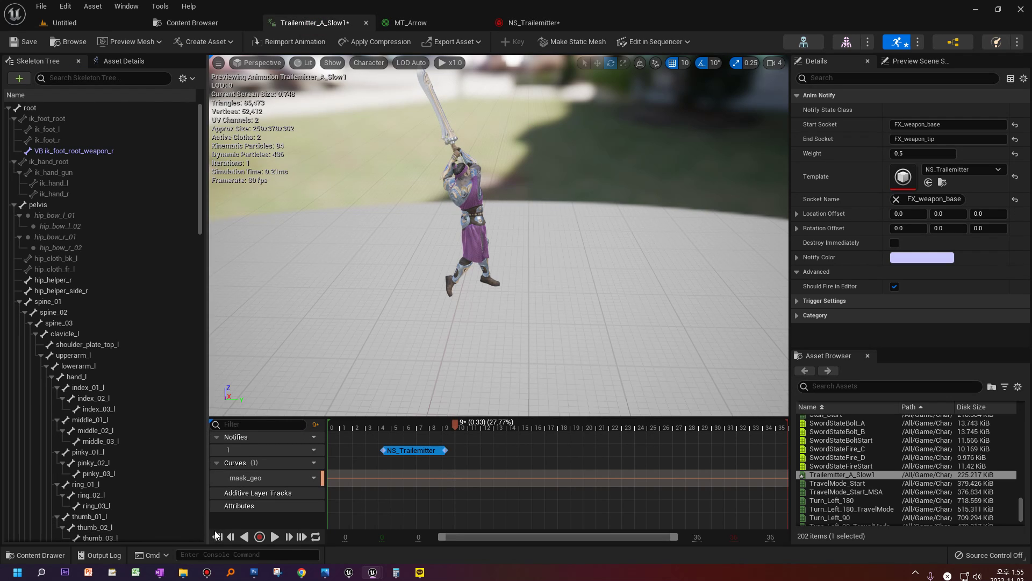
pyautogui.click(275, 537)
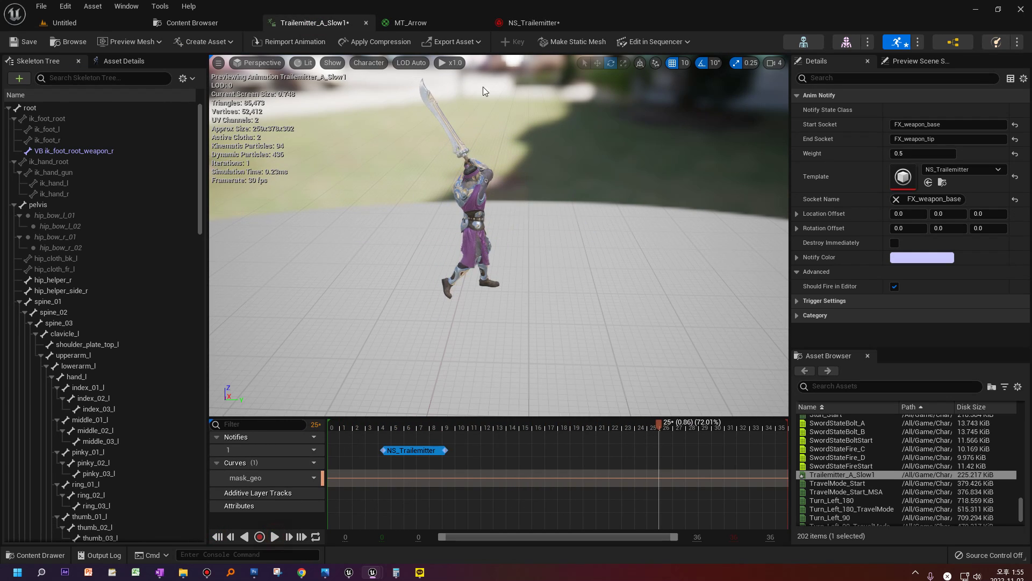
pyautogui.click(524, 22)
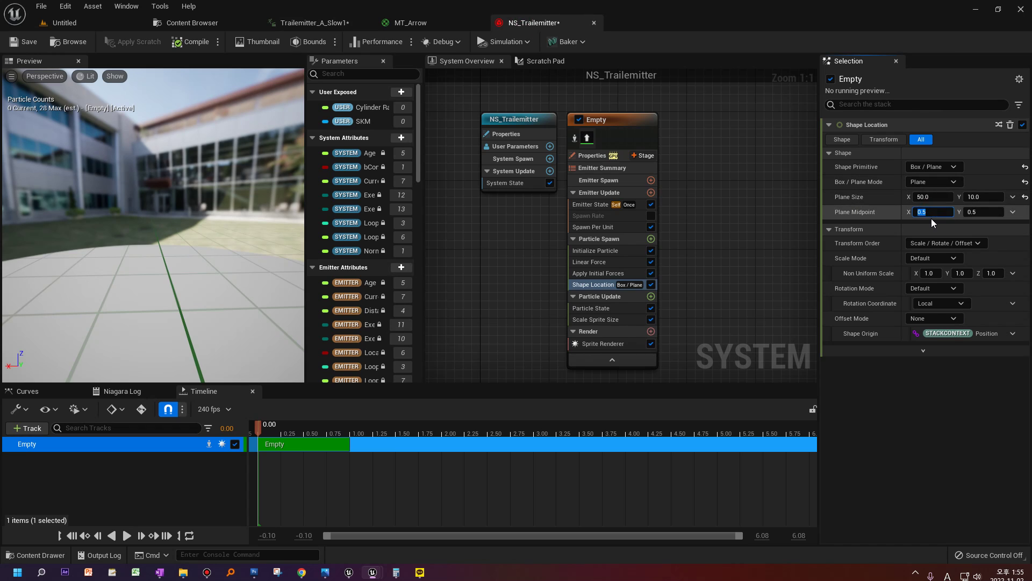
# Set Shape Location's Plane Midpoint X to -0.5 and switch to the Trailemitter_A_Slow1 animation.
pyautogui.click(932, 212)
pyautogui.write('-0.5')
pyautogui.press('Return')
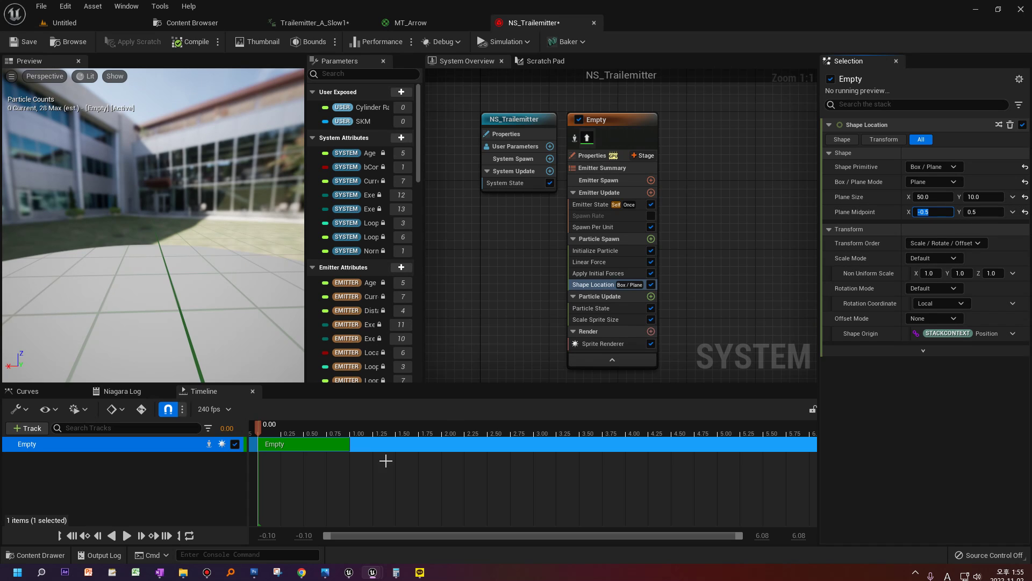
pyautogui.click(318, 27)
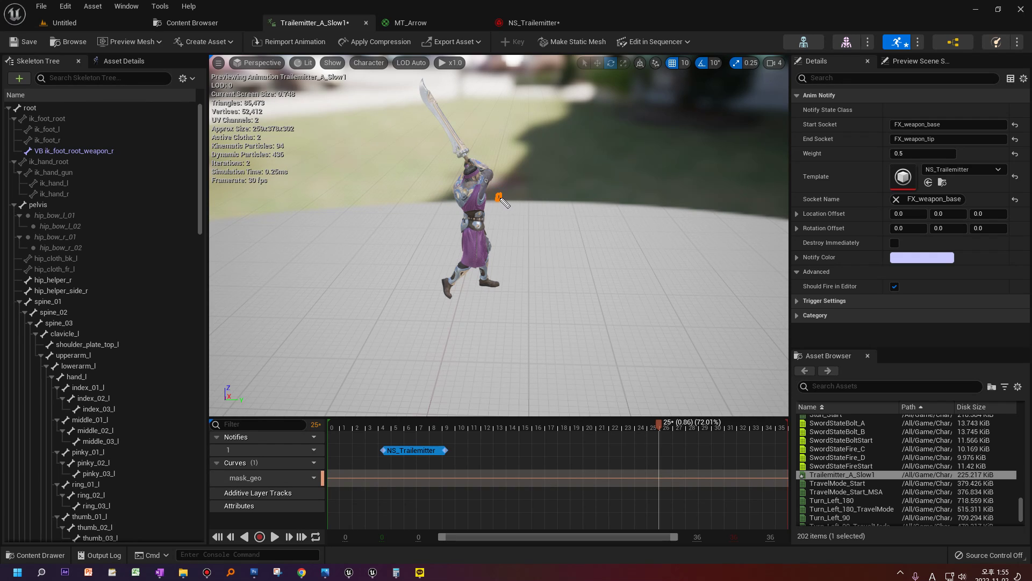
# Replay the sword swing from just before the trail notify to check the particles with the changed plane midpoint.
pyautogui.click(364, 426)
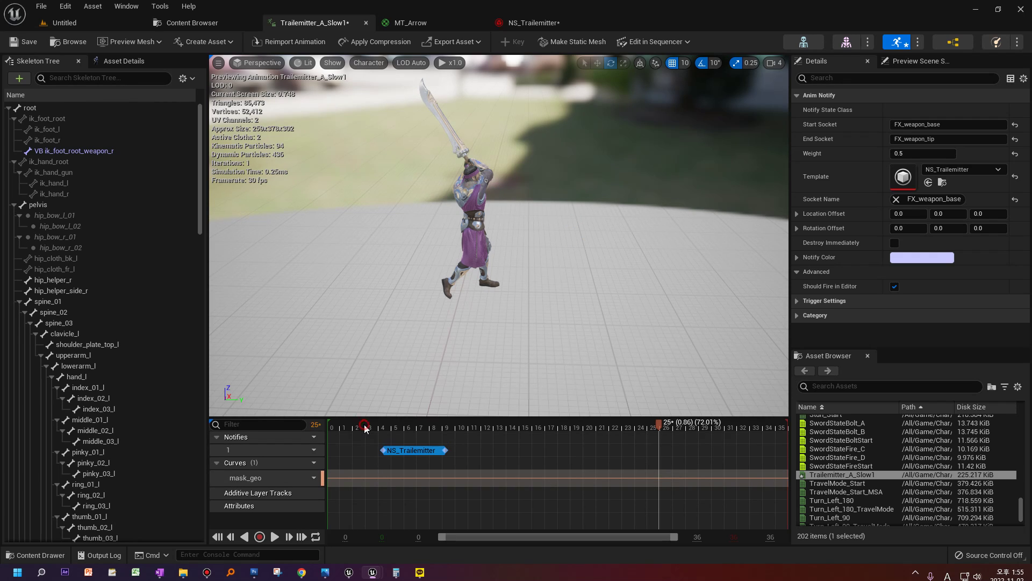
pyautogui.click(275, 536)
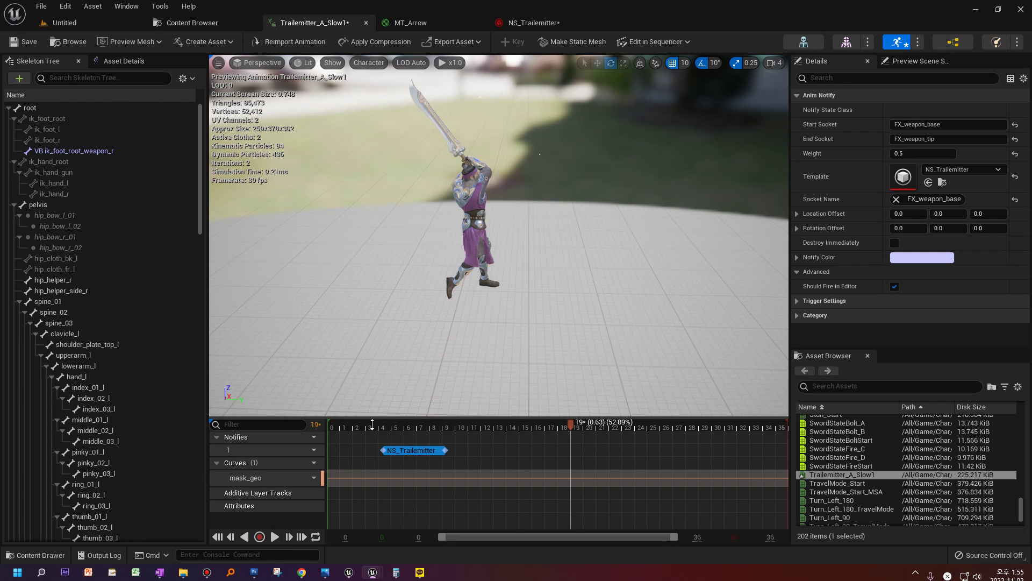
pyautogui.click(398, 426)
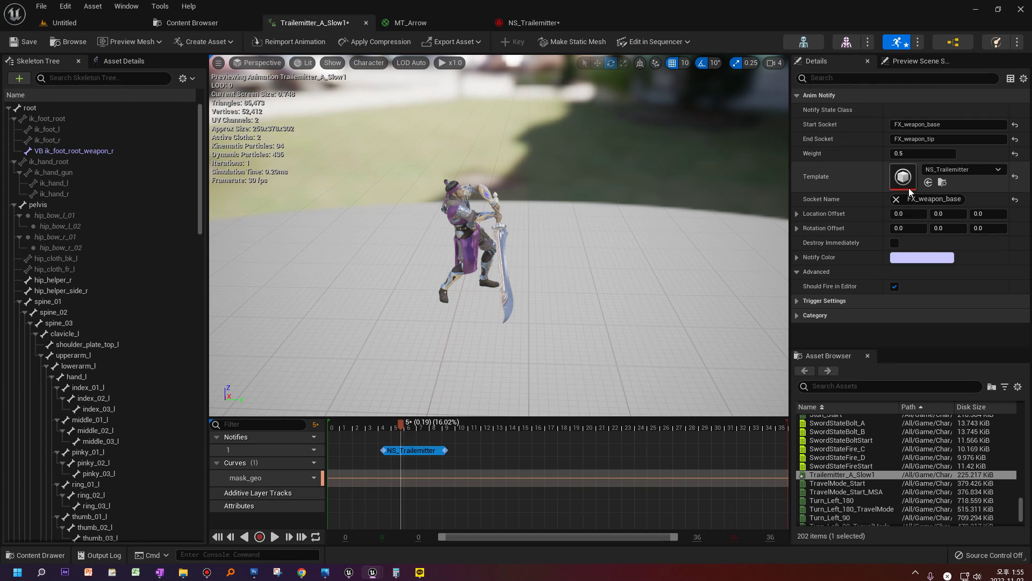
# Delete the NS_Trailemitter anim trail notify from notify track 1.
pyautogui.click(411, 455)
pyautogui.click(412, 455)
pyautogui.moveTo(412, 454); pyautogui.dragTo(388, 454)
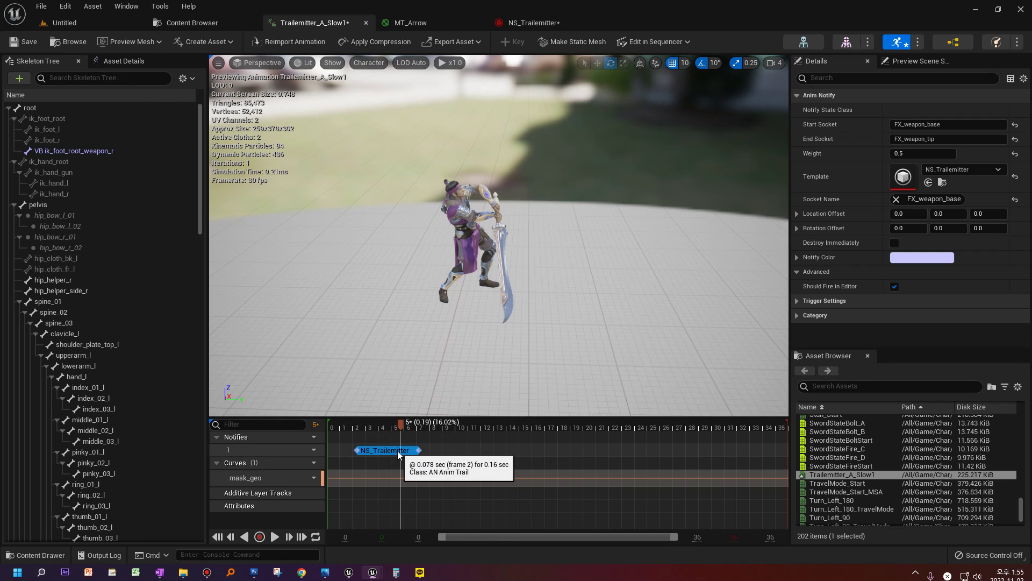
pyautogui.press('Delete')
# Add a Play Niagara Particle Effect notify at about frame 5 on notify track 1 and select it.
pyautogui.rightClick(397, 454)
pyautogui.moveTo(426, 472)
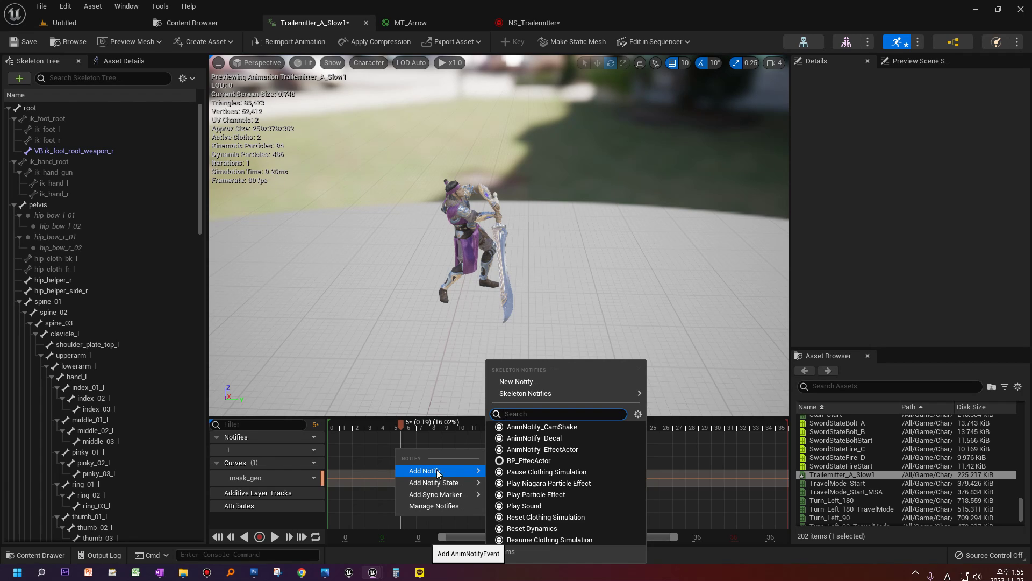
pyautogui.click(546, 482)
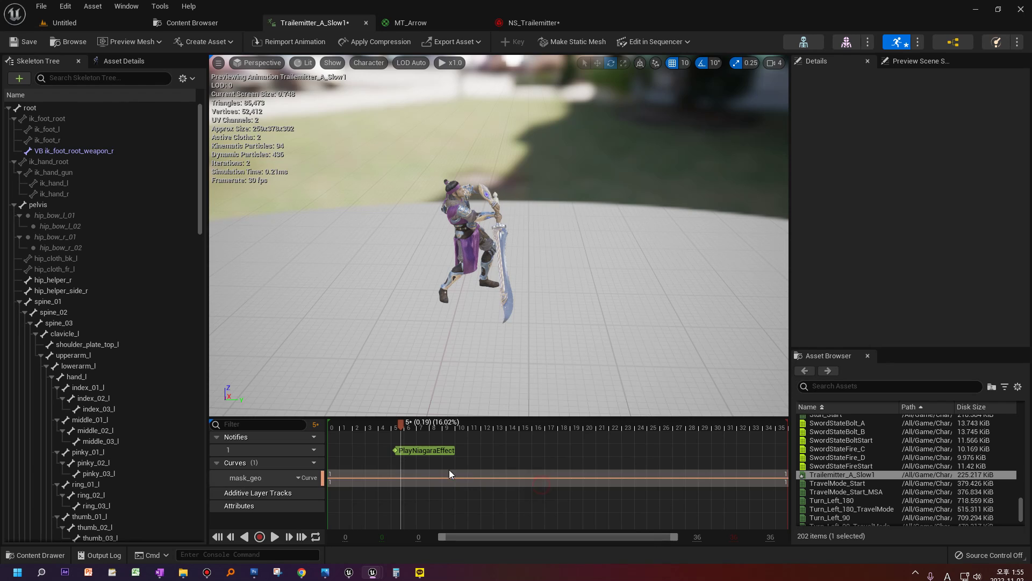
pyautogui.click(409, 451)
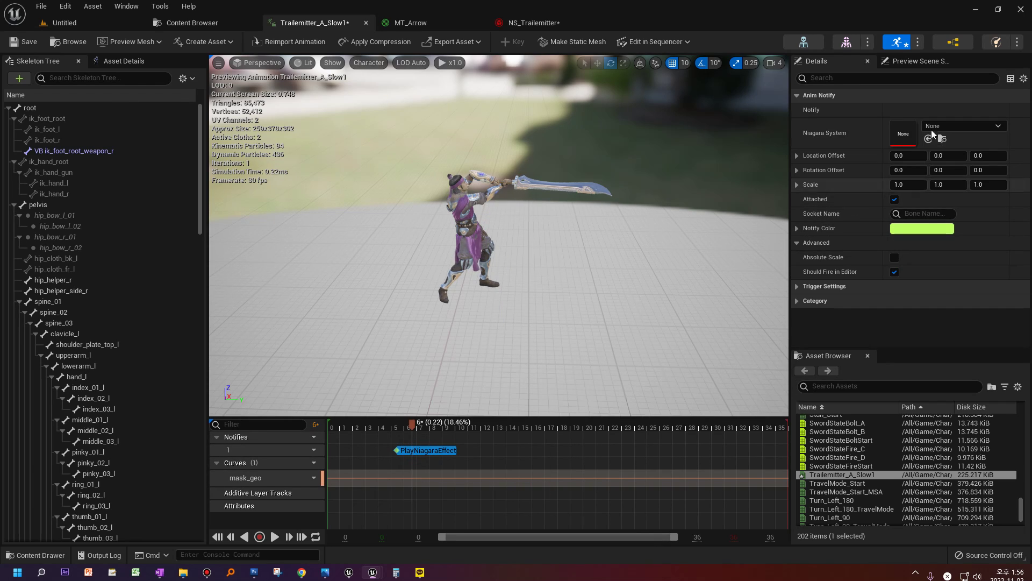
# In NS_Trailemitter, set the Emitter State's Loop Duration to 0.25.
pyautogui.click(516, 23)
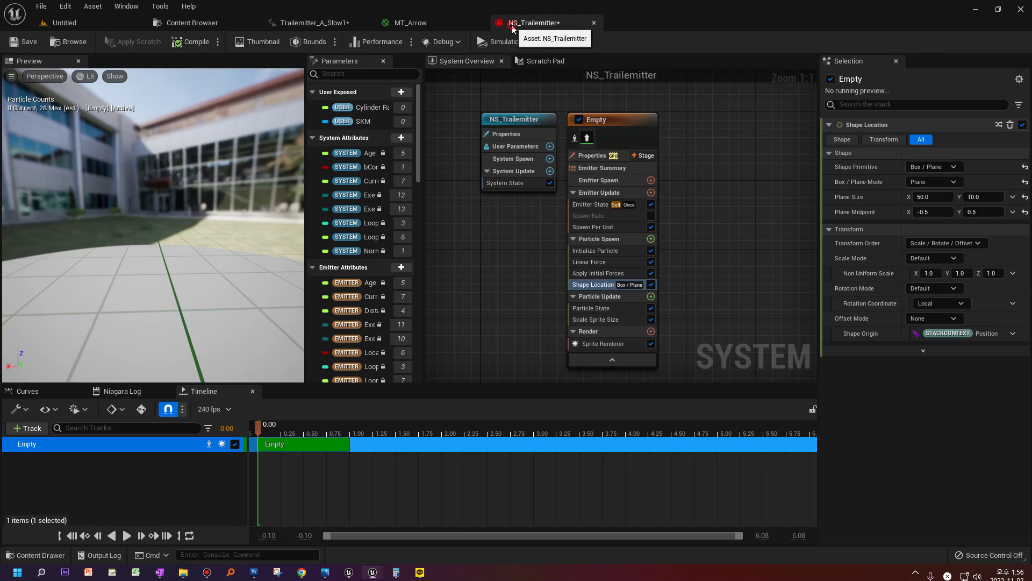
pyautogui.click(587, 205)
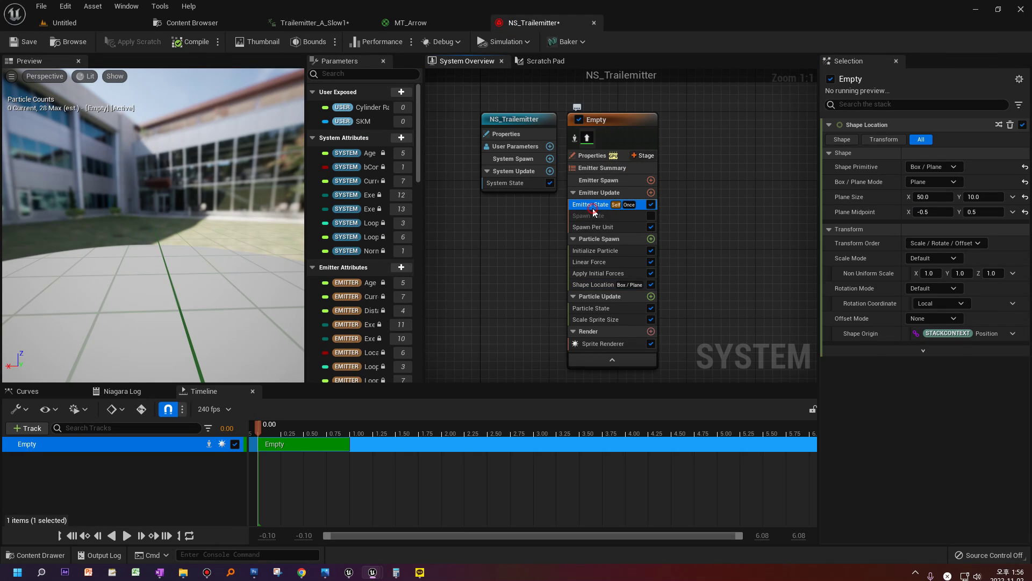
pyautogui.click(920, 226)
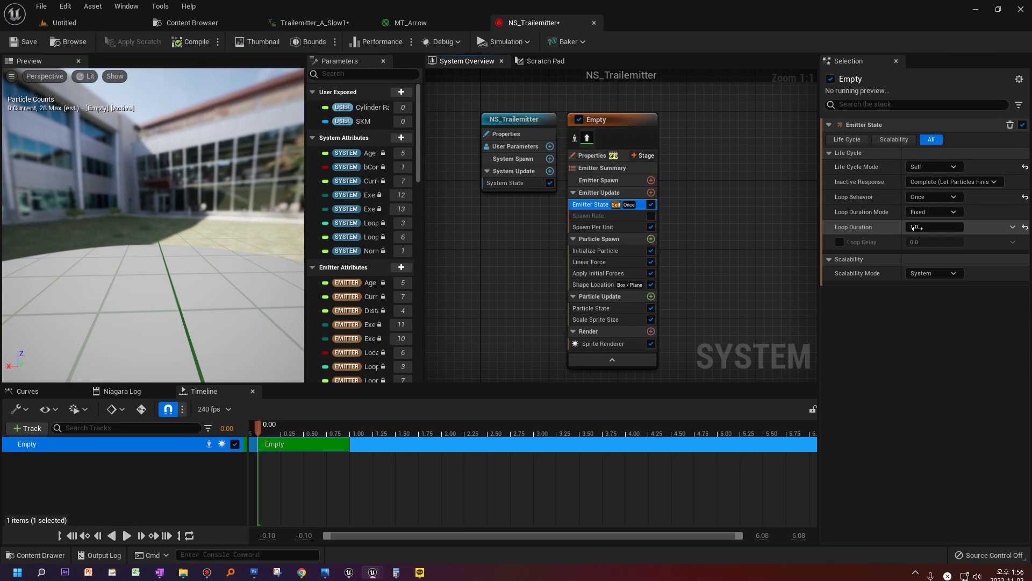
pyautogui.write('.25')
pyautogui.press('Return')
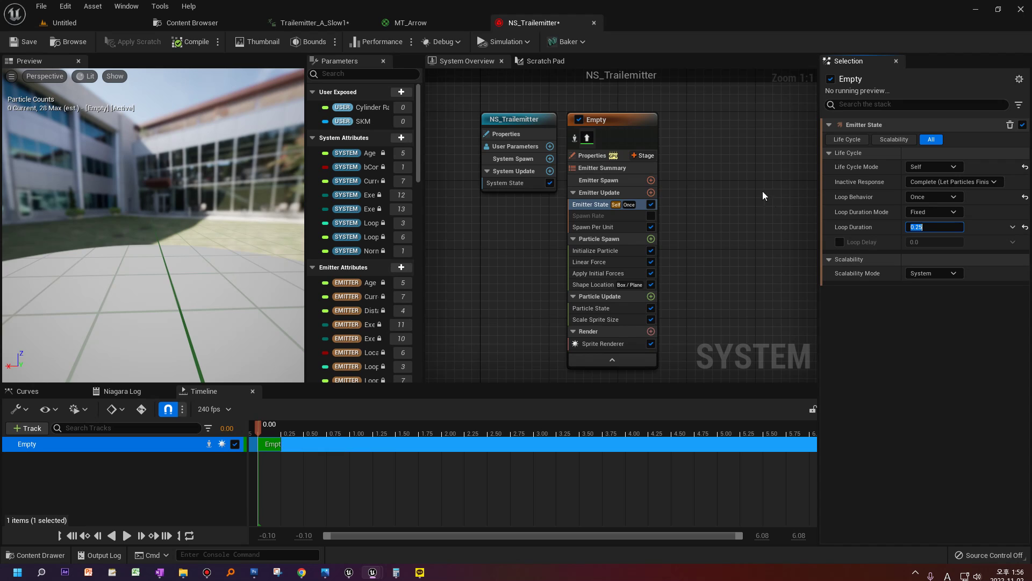
# In Trailemitter_A_Slow1, assign NS_Trailemitter as the new notify's Niagara system and set its Socket Name to FX_weapon_base.
pyautogui.click(410, 22)
pyautogui.click(314, 23)
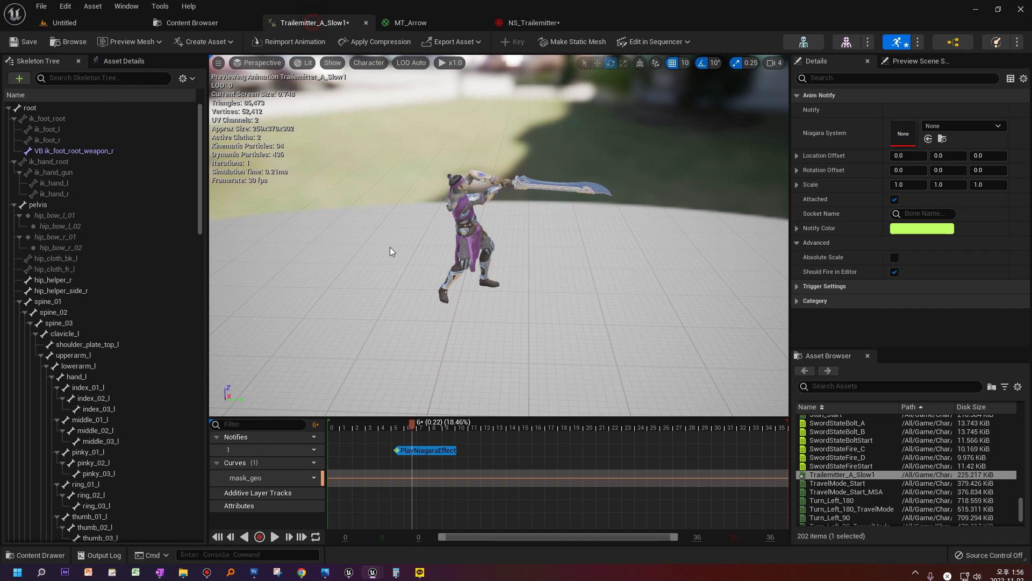
pyautogui.moveTo(387, 427)
pyautogui.mouseDown()
pyautogui.moveTo(434, 437)
pyautogui.moveTo(385, 433)
pyautogui.mouseUp()
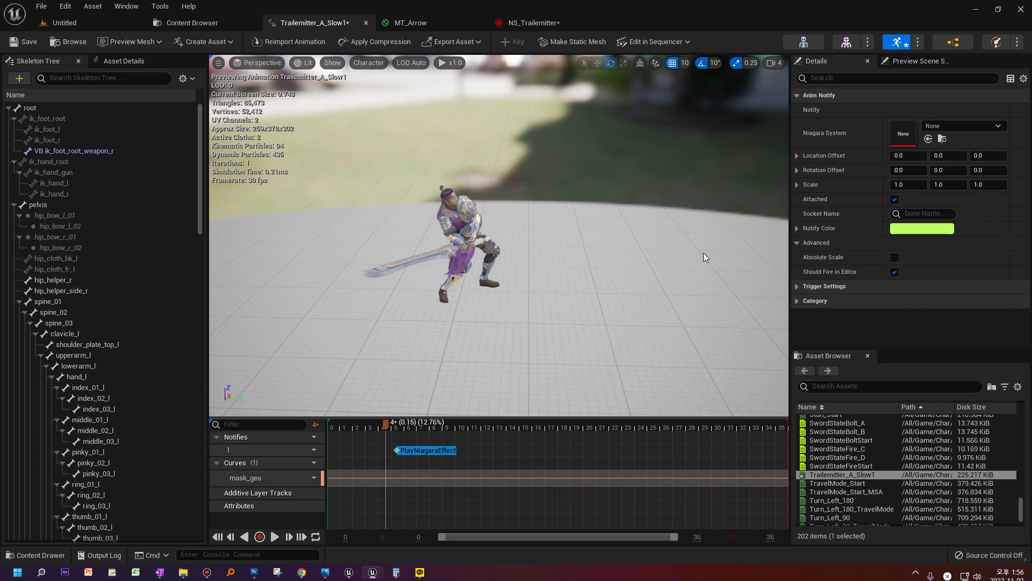
pyautogui.click(929, 139)
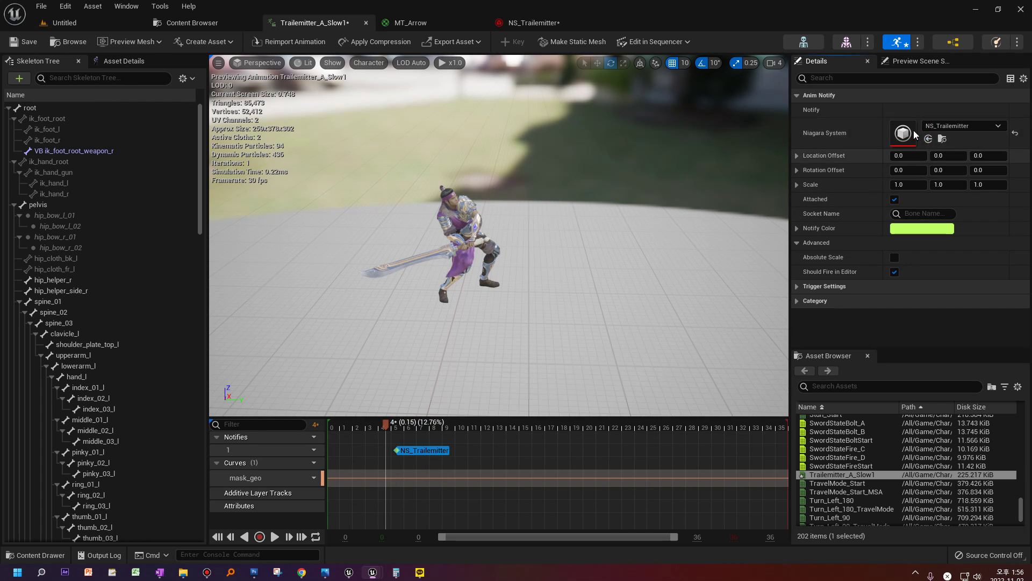
pyautogui.click(922, 214)
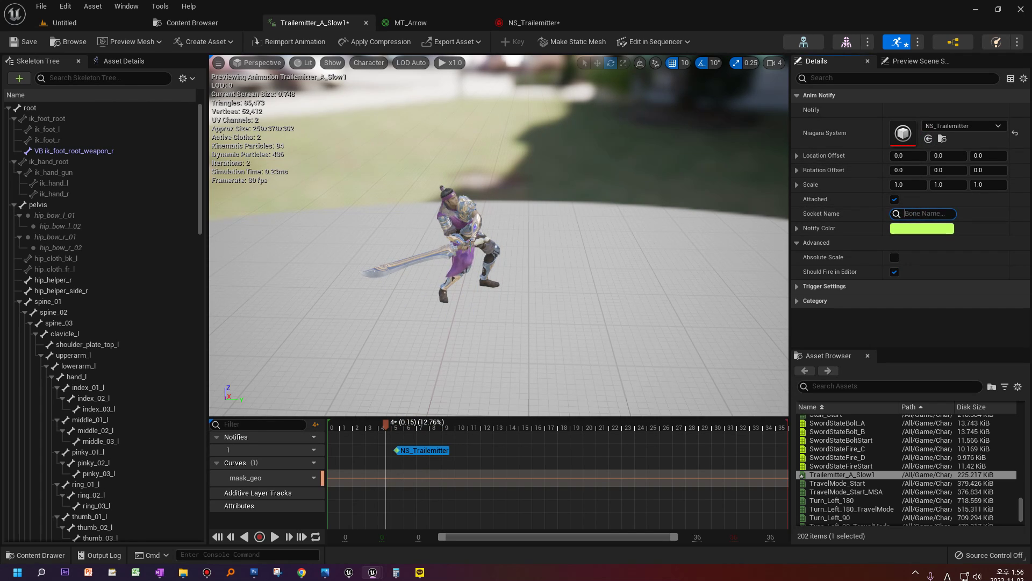
pyautogui.click(449, 252)
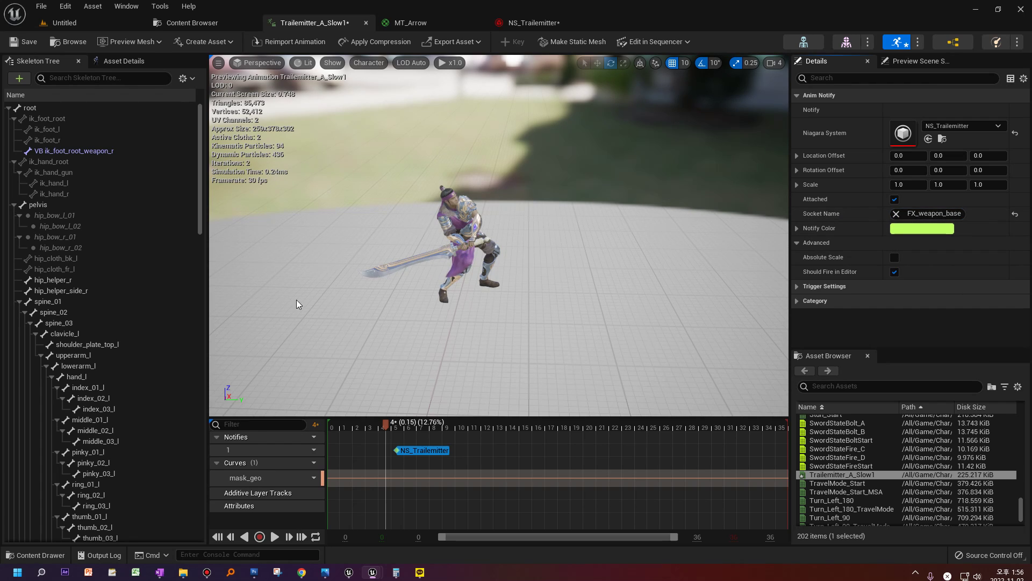
# Find the FX_weapon_base socket in the skeleton, show its axes with the move gizmo, and play the sword swing.
pyautogui.click(78, 77)
pyautogui.write('FX_weapon_base')
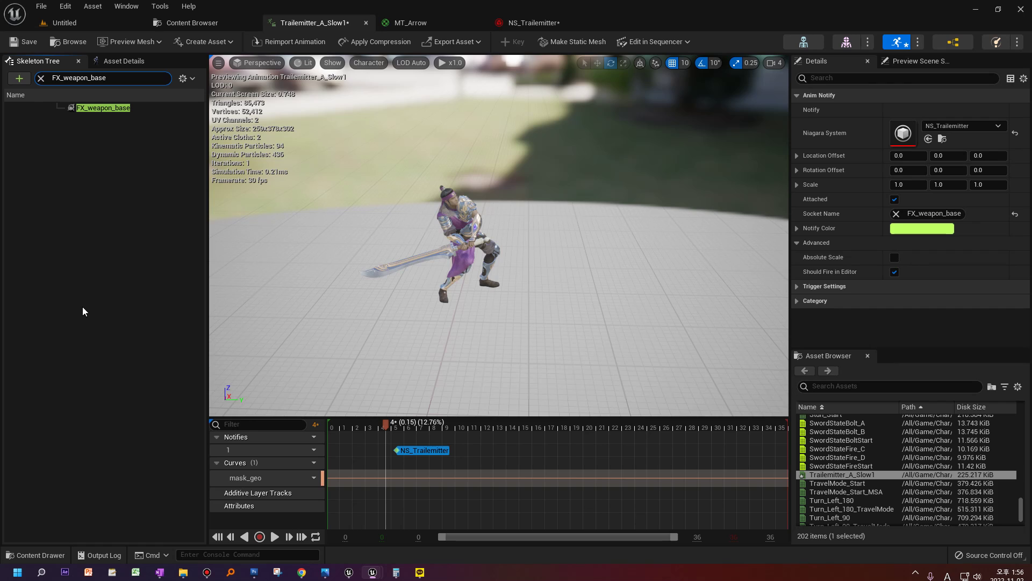
pyautogui.click(103, 107)
pyautogui.press('w')
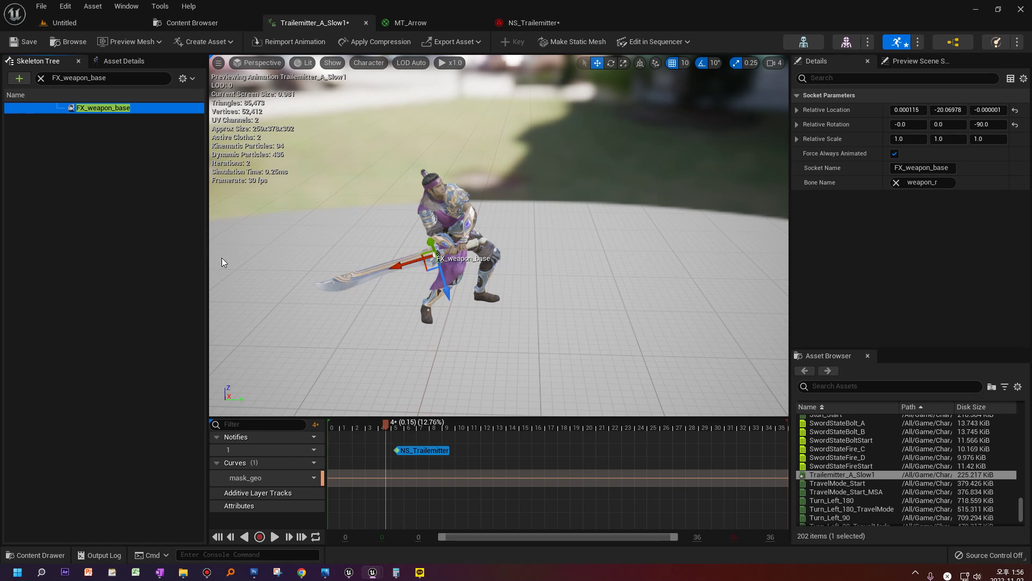
pyautogui.click(275, 536)
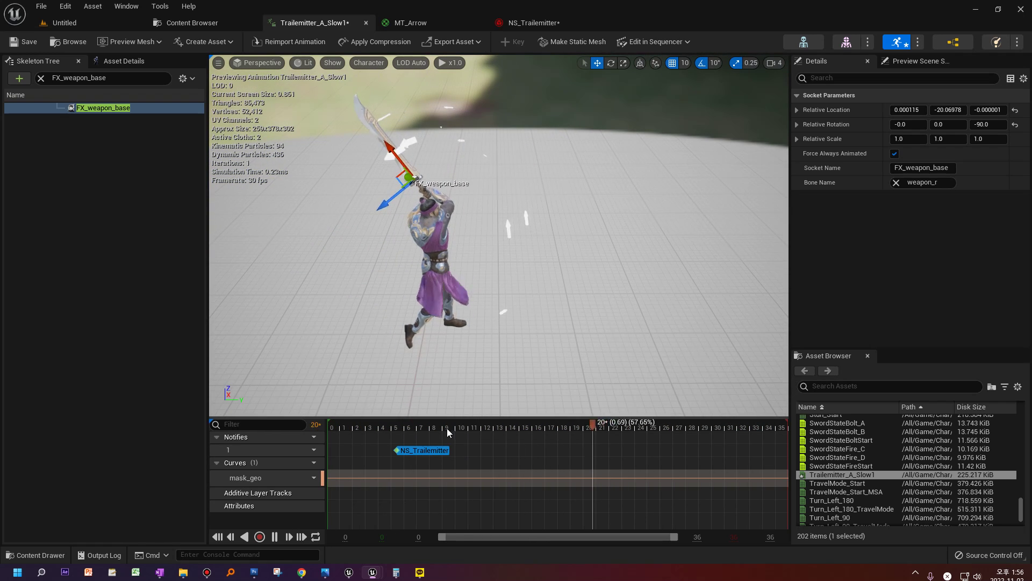
# Move the NS_Trailemitter notify slightly earlier, to just before frame 5, and replay the sword swing.
pyautogui.click(452, 427)
pyautogui.moveTo(405, 450); pyautogui.dragTo(400, 451)
pyautogui.click(389, 426)
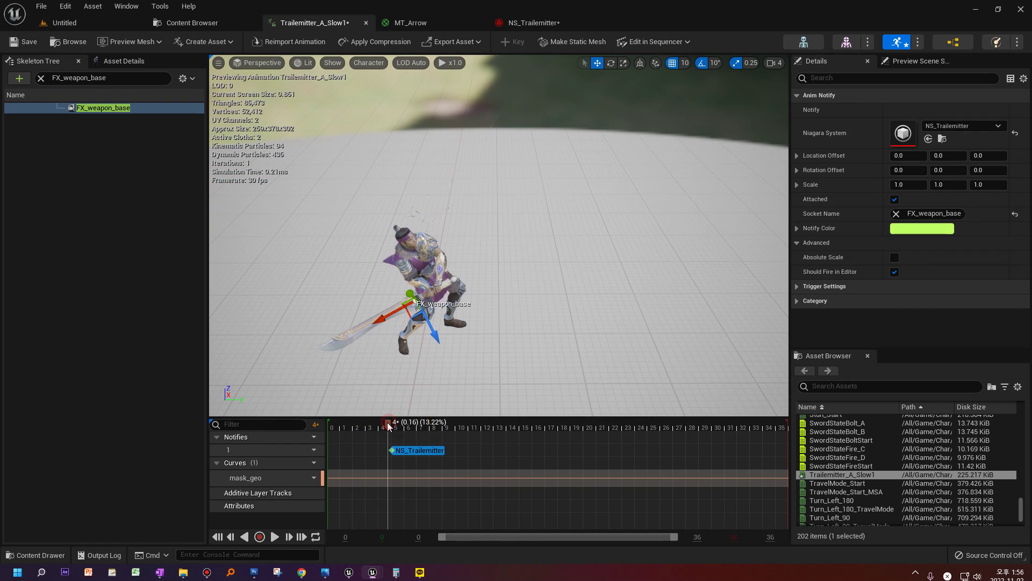
pyautogui.click(275, 536)
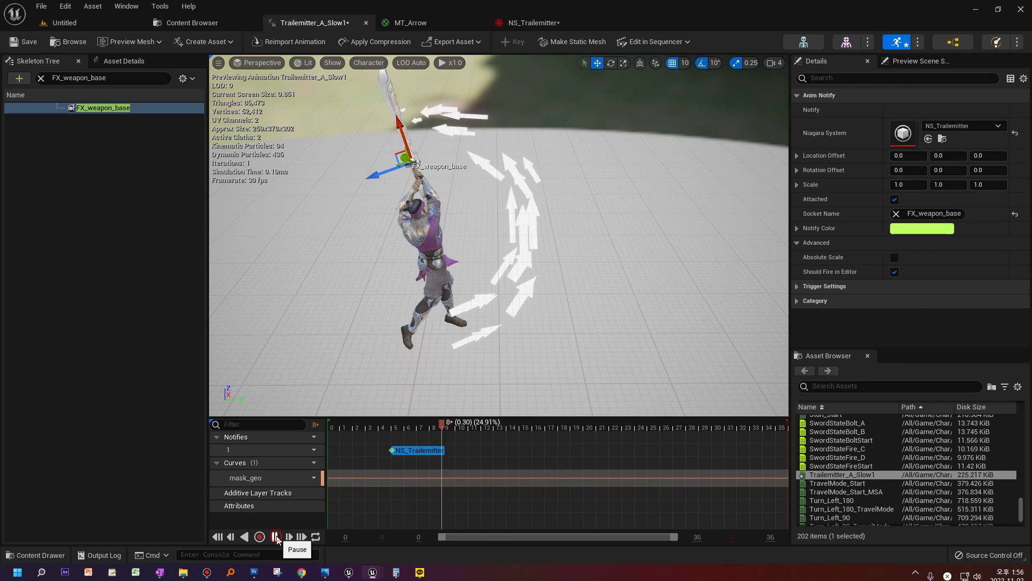
# Review the Linear Force, Initialize Particle and Shape Location settings in NS_Trailemitter, comparing them with the animation preview.
pyautogui.click(541, 24)
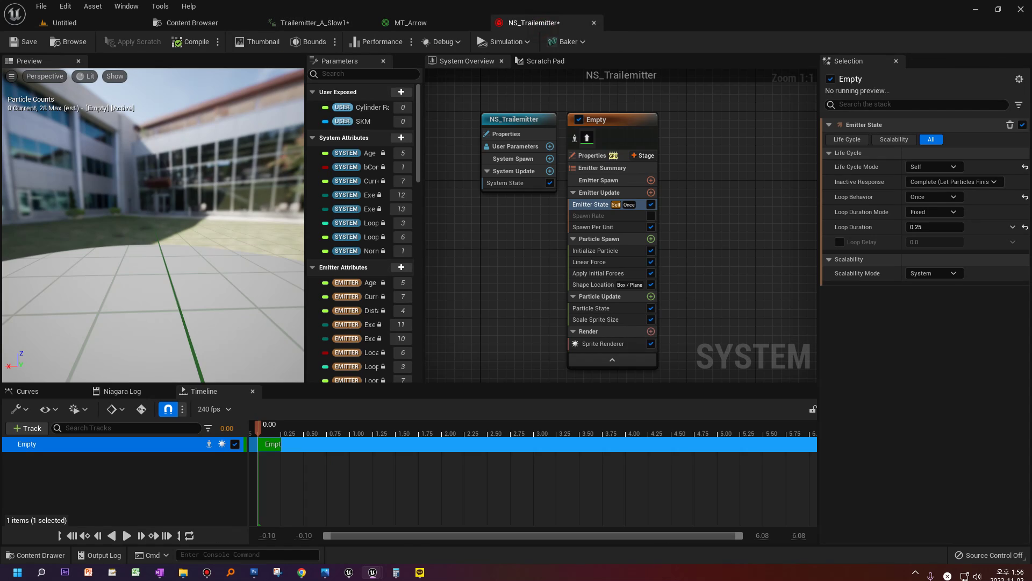
pyautogui.click(589, 261)
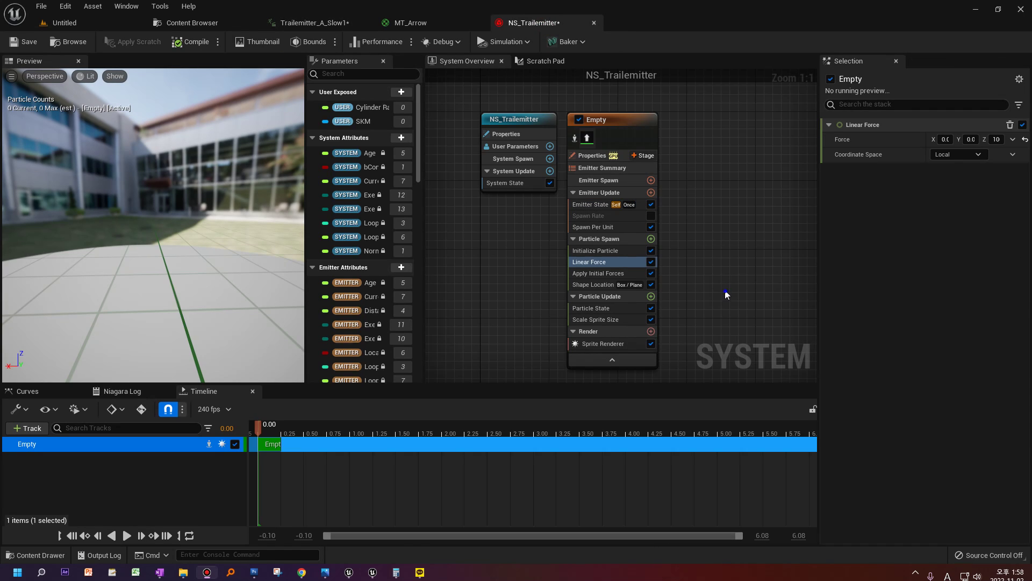
pyautogui.click(567, 226)
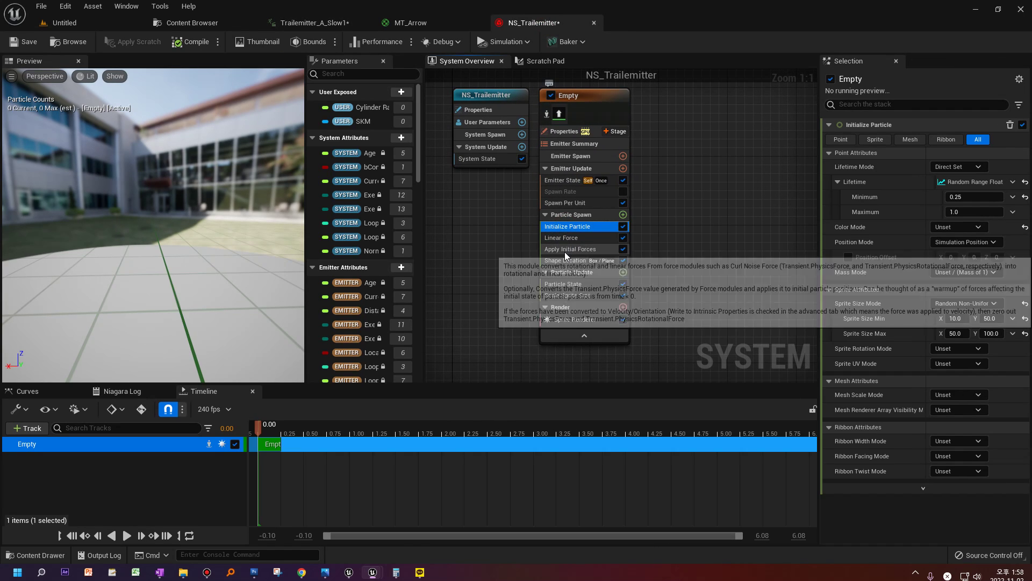
pyautogui.click(567, 261)
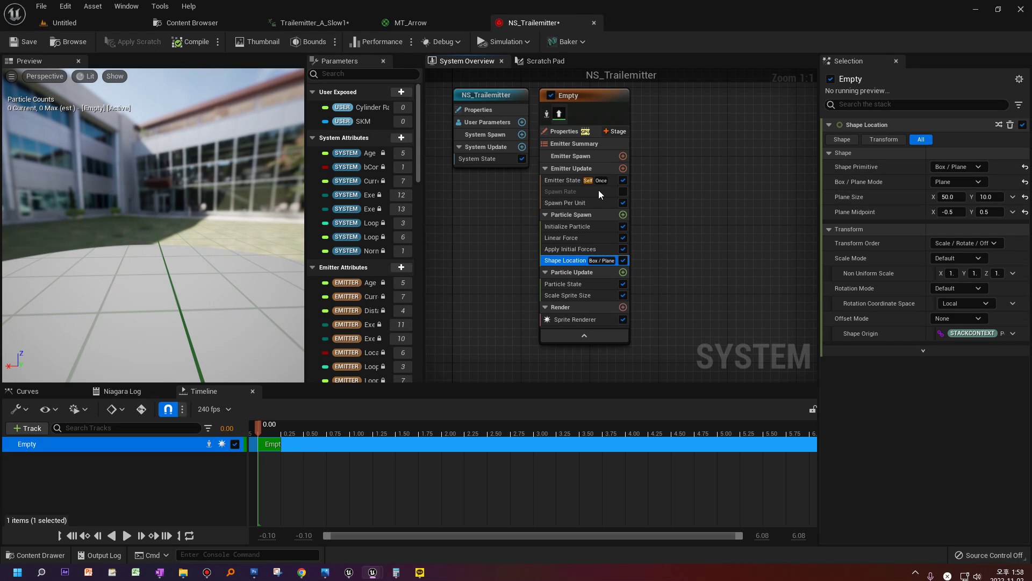
pyautogui.click(301, 23)
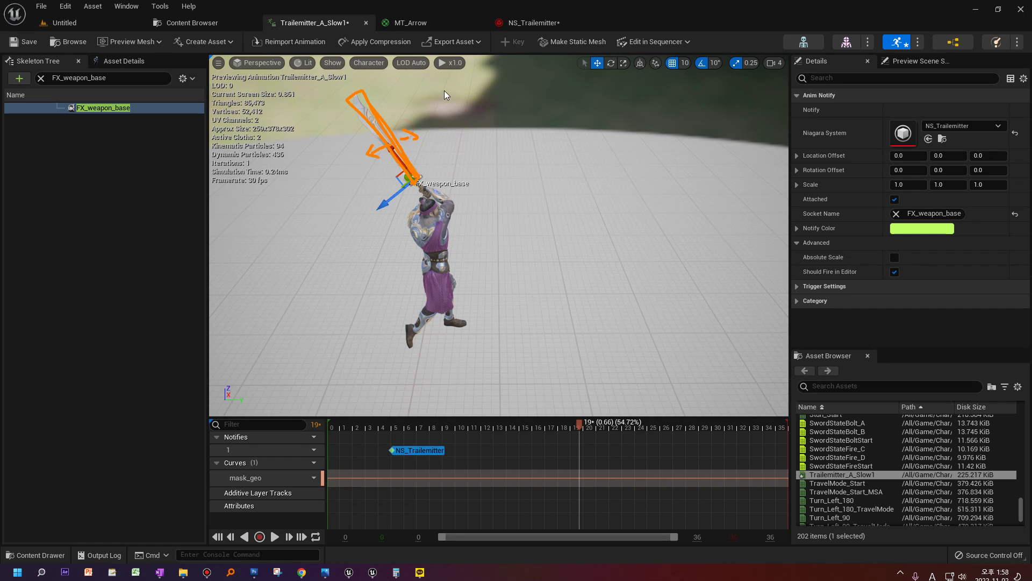
pyautogui.click(532, 23)
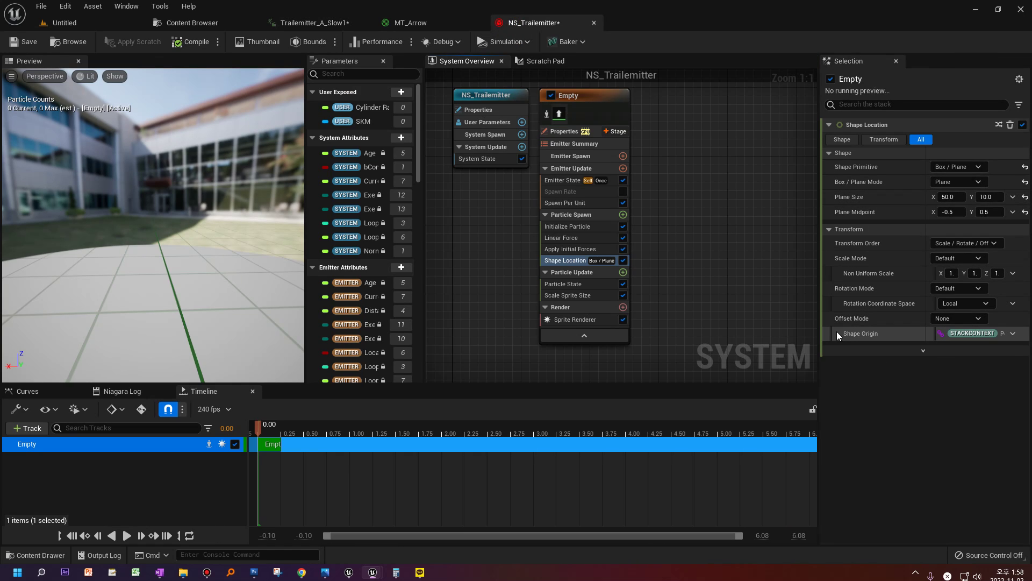
pyautogui.click(568, 226)
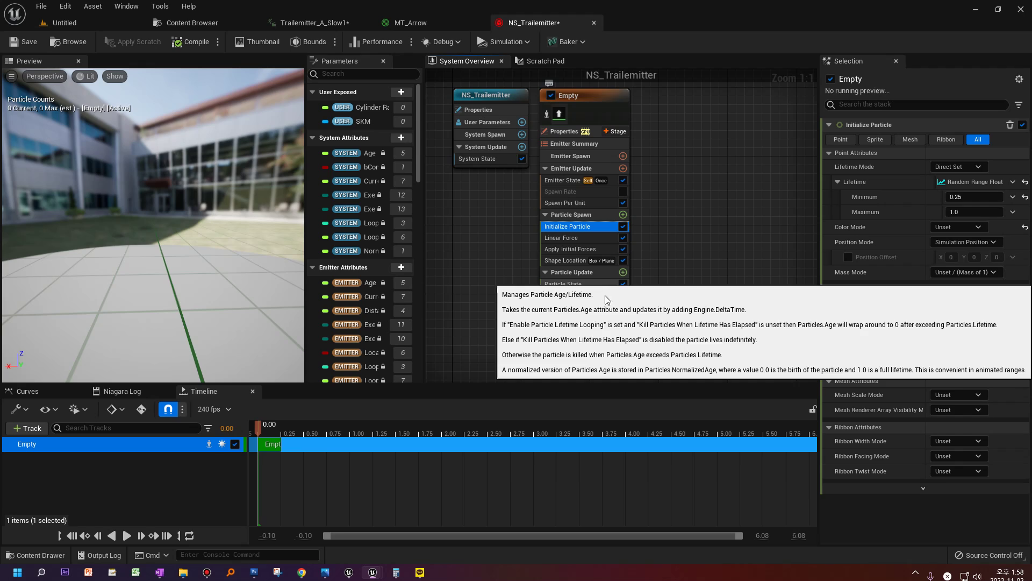
# Add a Solve Forces and Velocity module to the emitter's Particle Update stage.
pyautogui.click(624, 272)
pyautogui.click(624, 273)
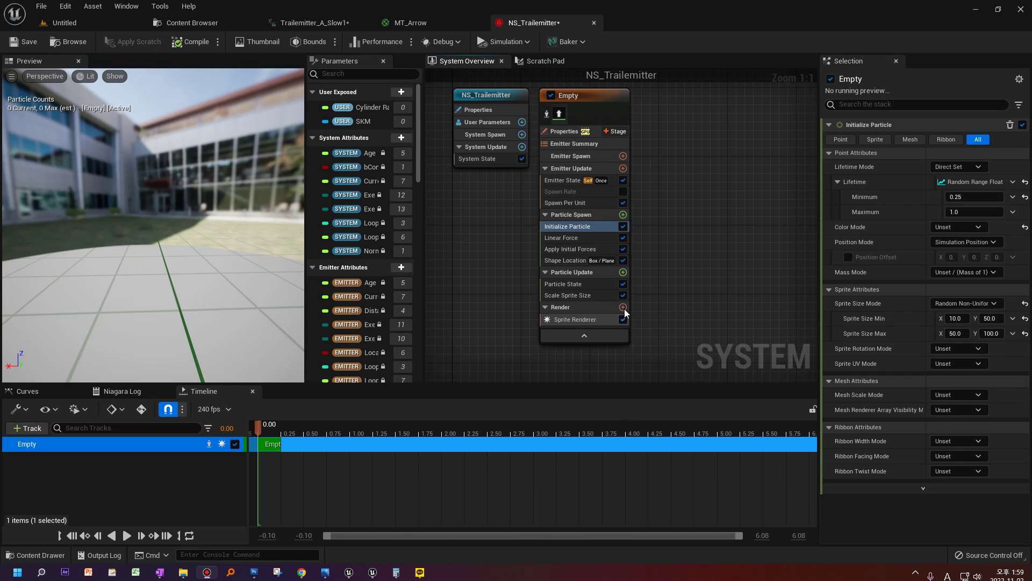
pyautogui.click(623, 273)
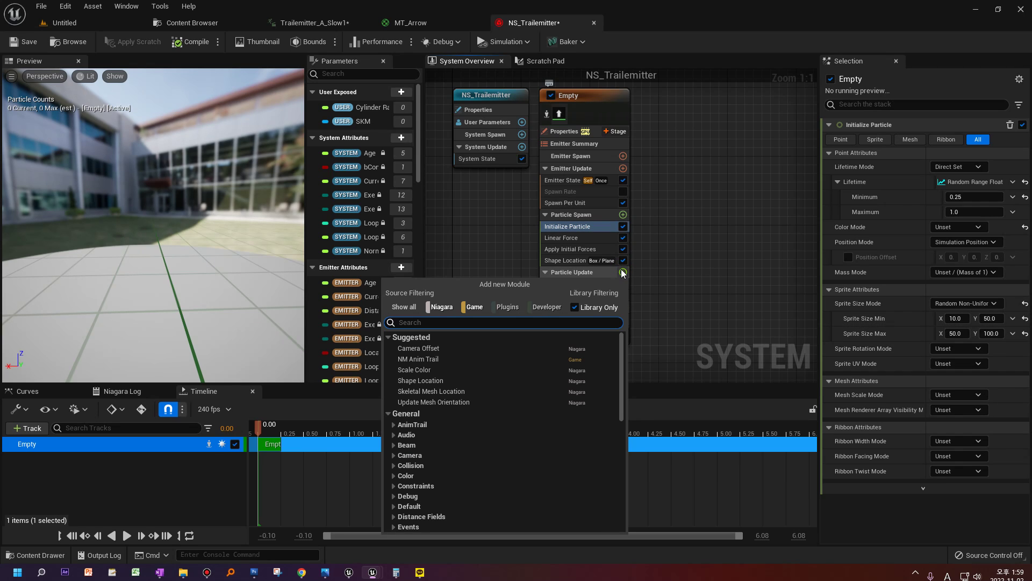
pyautogui.write('so')
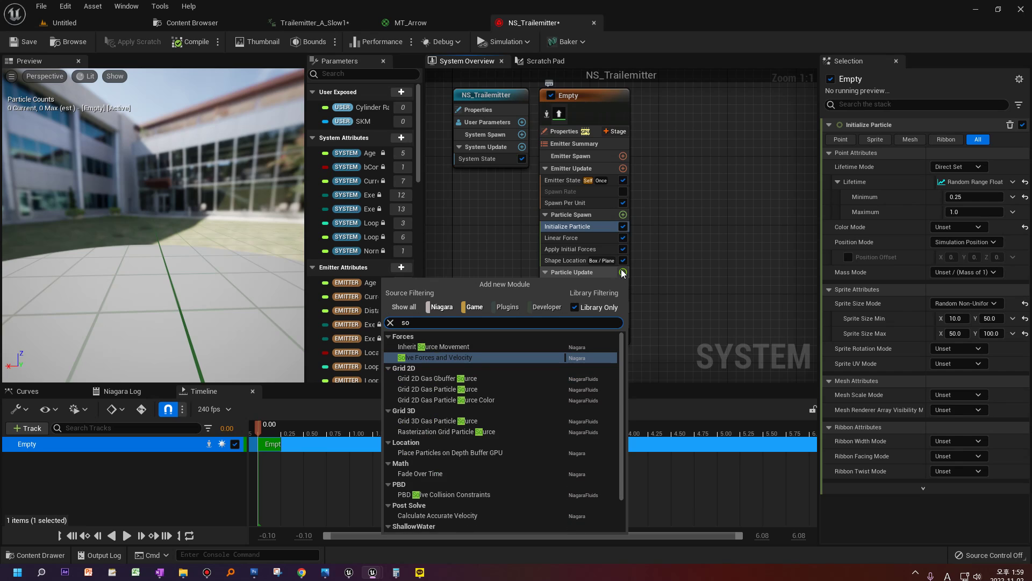
pyautogui.write('lve force')
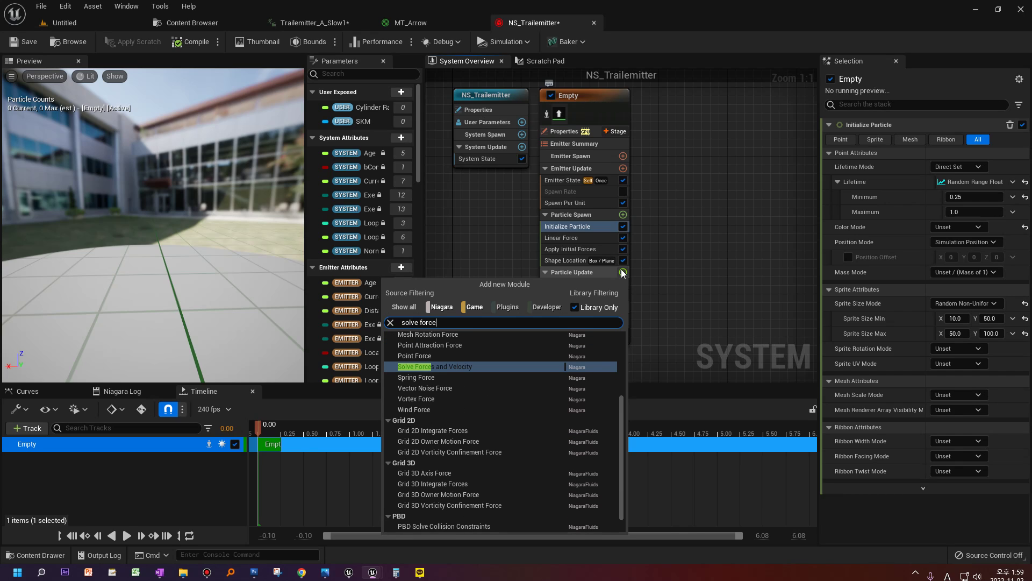
pyautogui.click(511, 367)
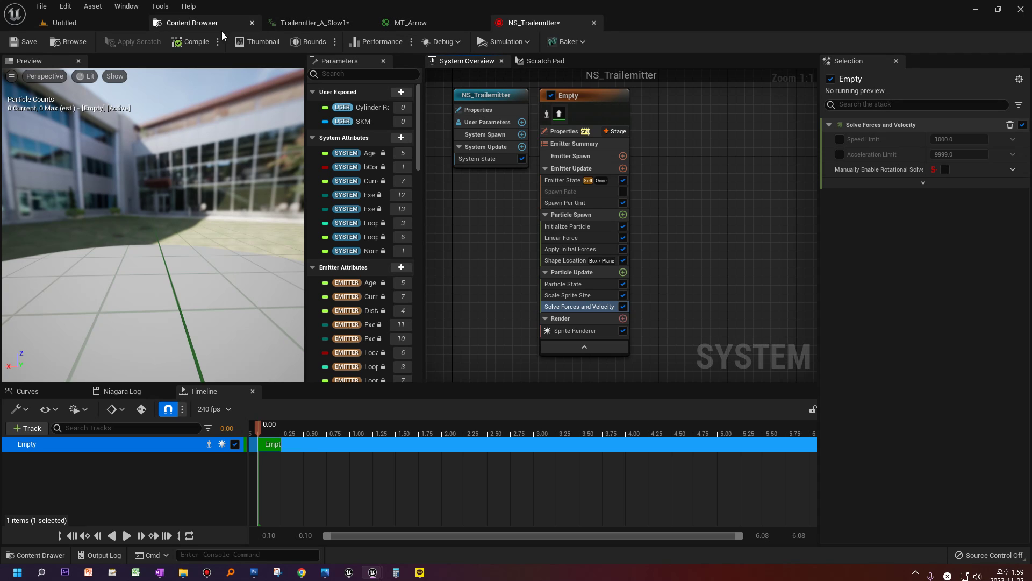
# Replay Trailemitter_A_Slow1 from the start to check the particle movement with forces being solved.
pyautogui.click(314, 22)
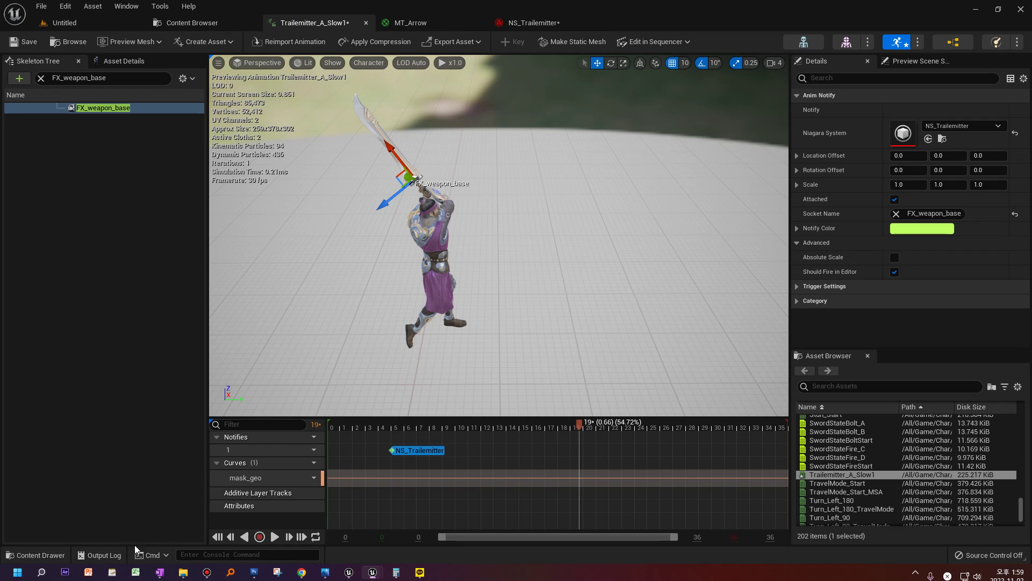
pyautogui.click(218, 536)
pyautogui.click(273, 536)
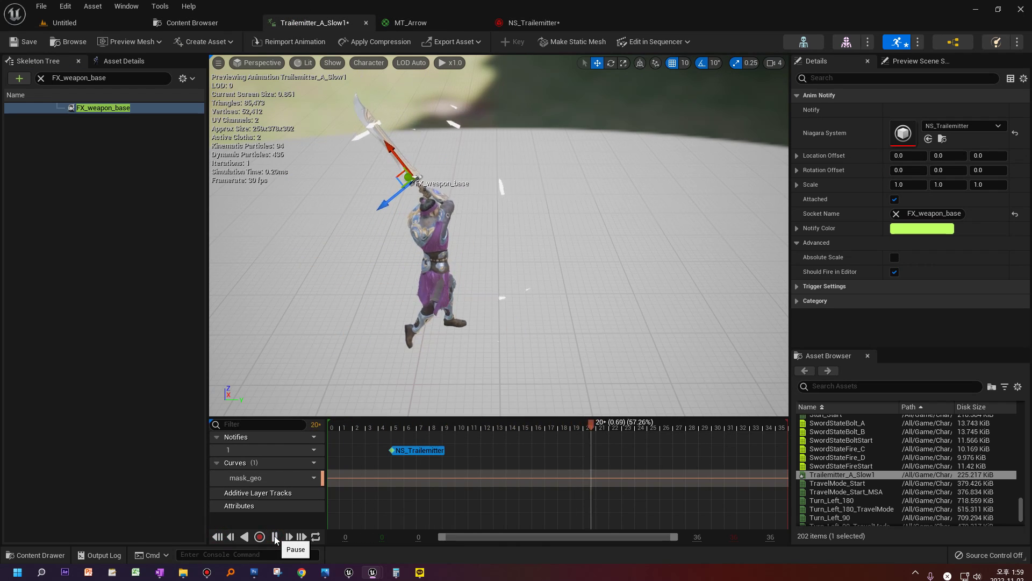
# Stop the sword swing animation just past frame 6 to examine the blade's direction of travel at the weapon socket.
pyautogui.hotkey('ctrl', 'alt', 's')
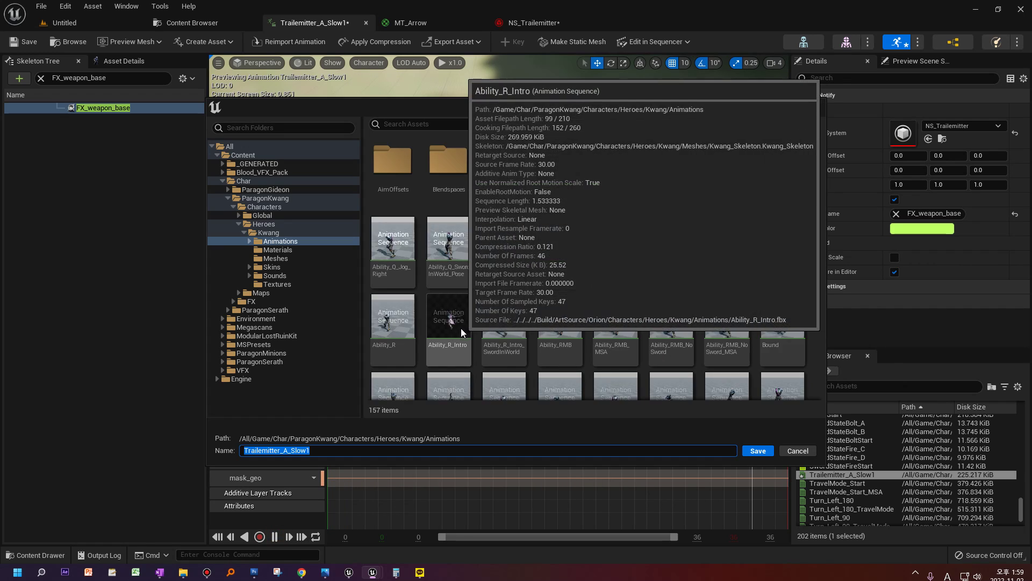
pyautogui.click(798, 451)
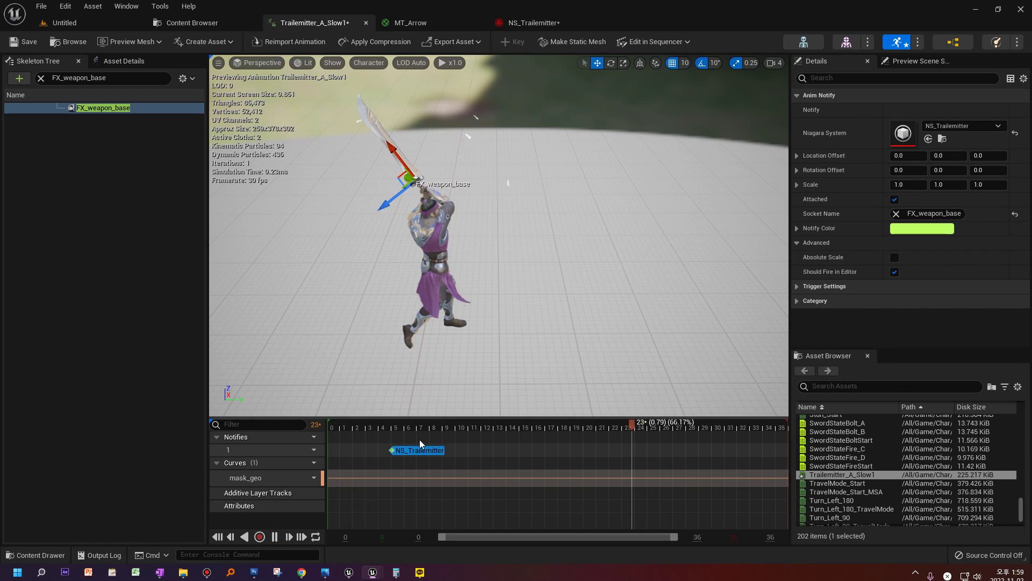
pyautogui.click(420, 426)
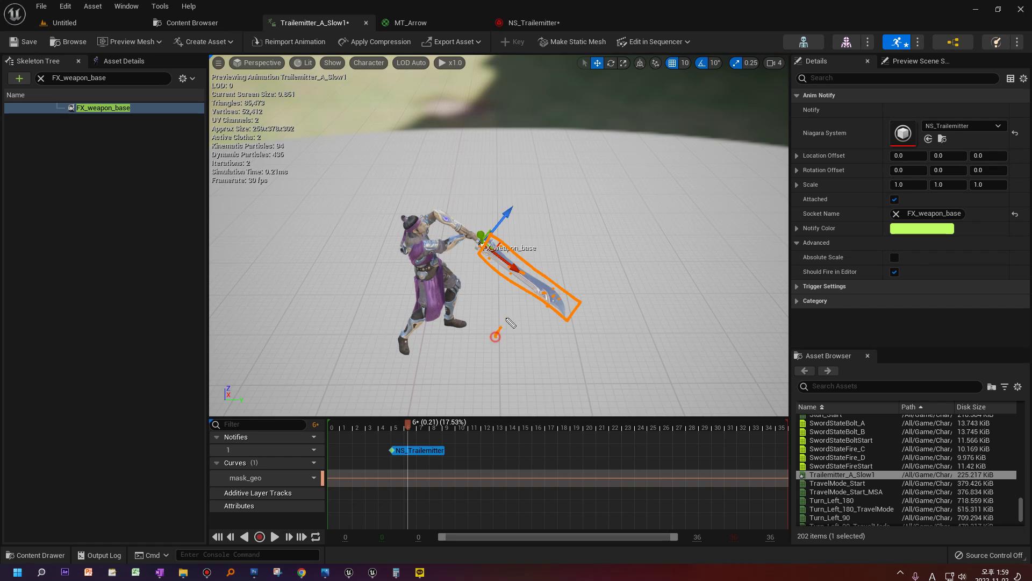
pyautogui.moveTo(477, 307)
pyautogui.mouseDown()
pyautogui.moveTo(492, 282)
pyautogui.moveTo(493, 290)
pyautogui.mouseUp()
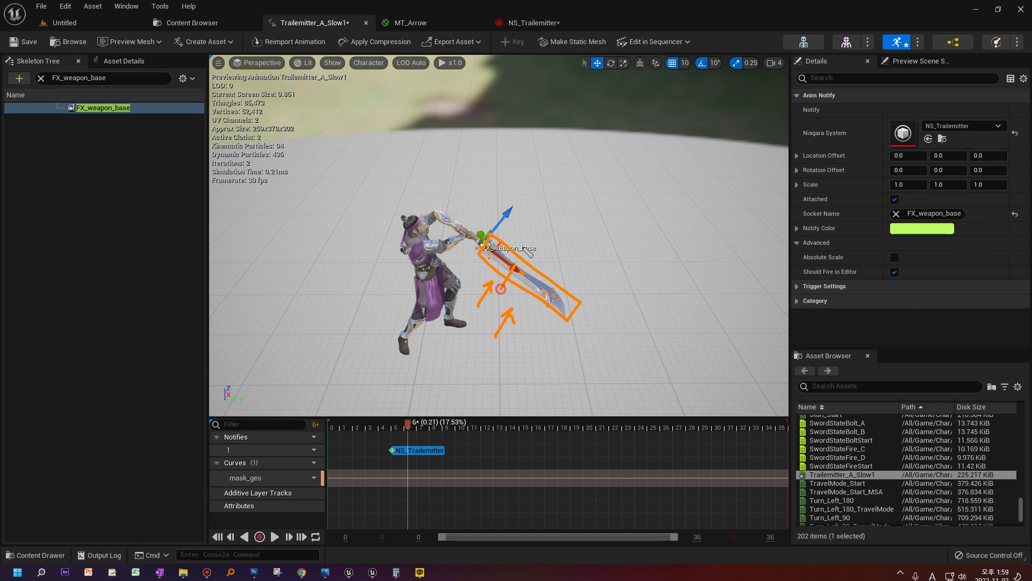
pyautogui.press('Escape')
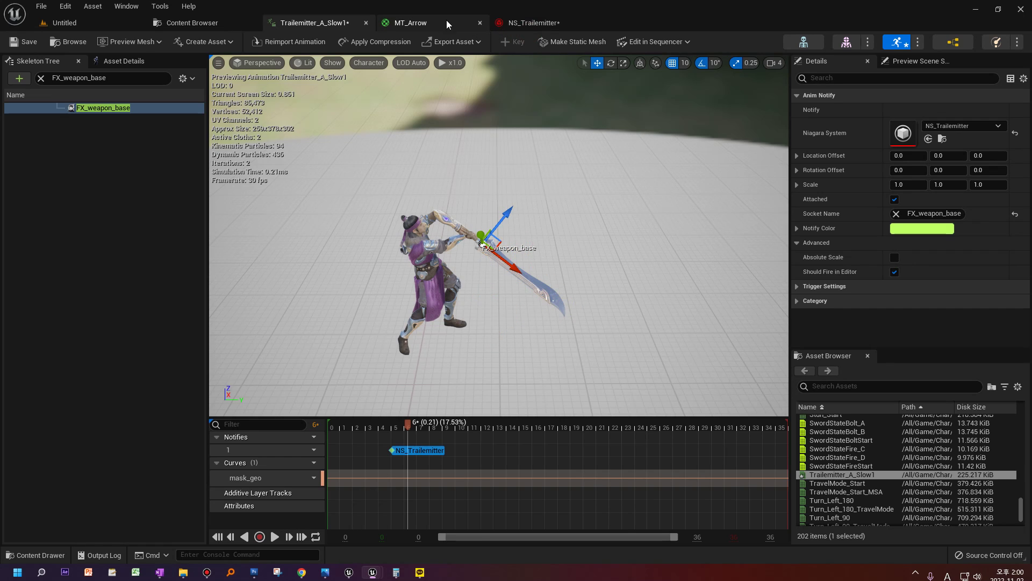
# Review the Sprite Renderer, Linear Force, Initialize Particle and Spawn Per Unit settings in NS_Trailemitter.
pyautogui.click(530, 22)
pyautogui.click(564, 331)
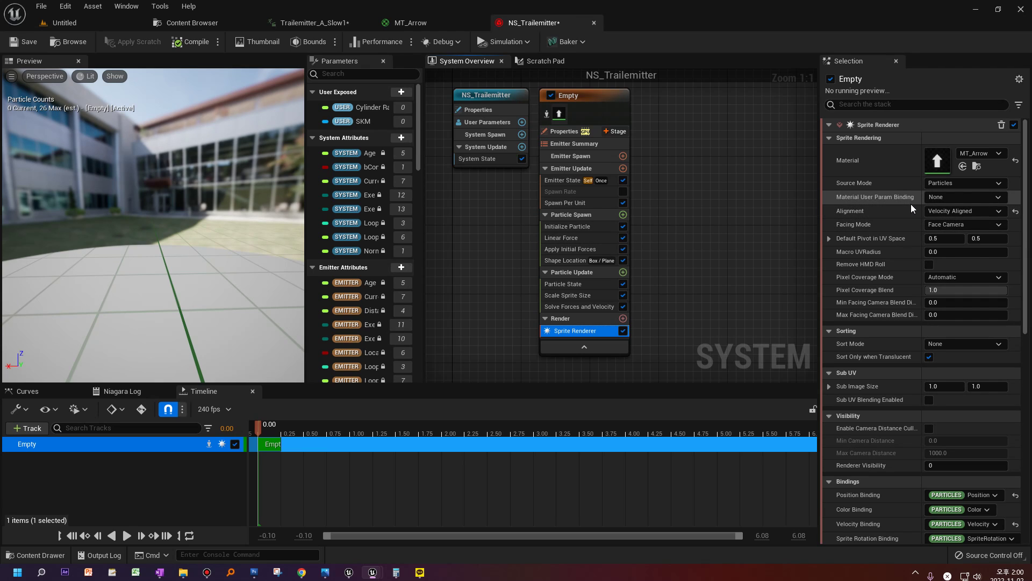
pyautogui.click(570, 238)
pyautogui.click(567, 226)
pyautogui.click(562, 238)
pyautogui.click(568, 227)
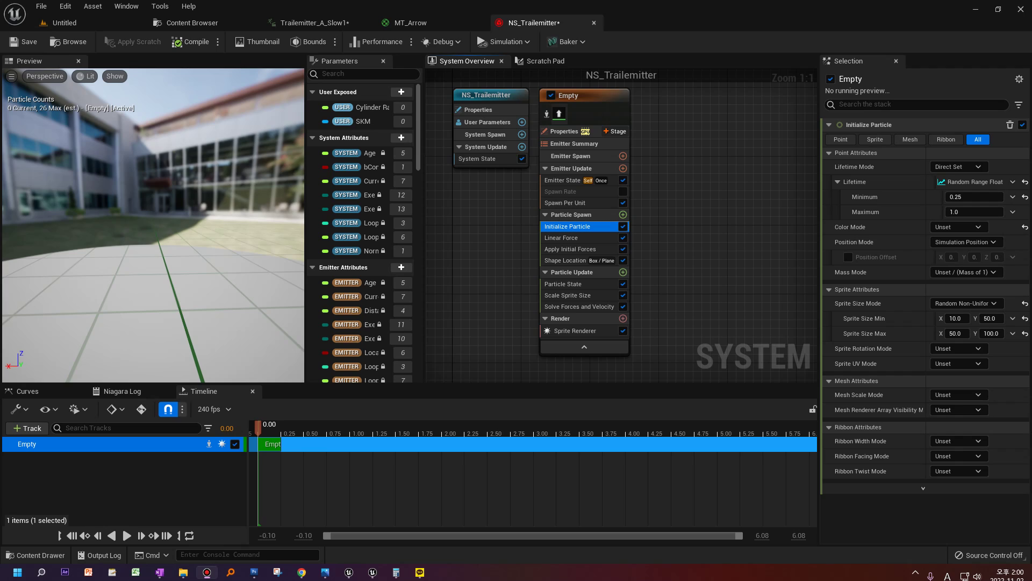
pyautogui.click(573, 204)
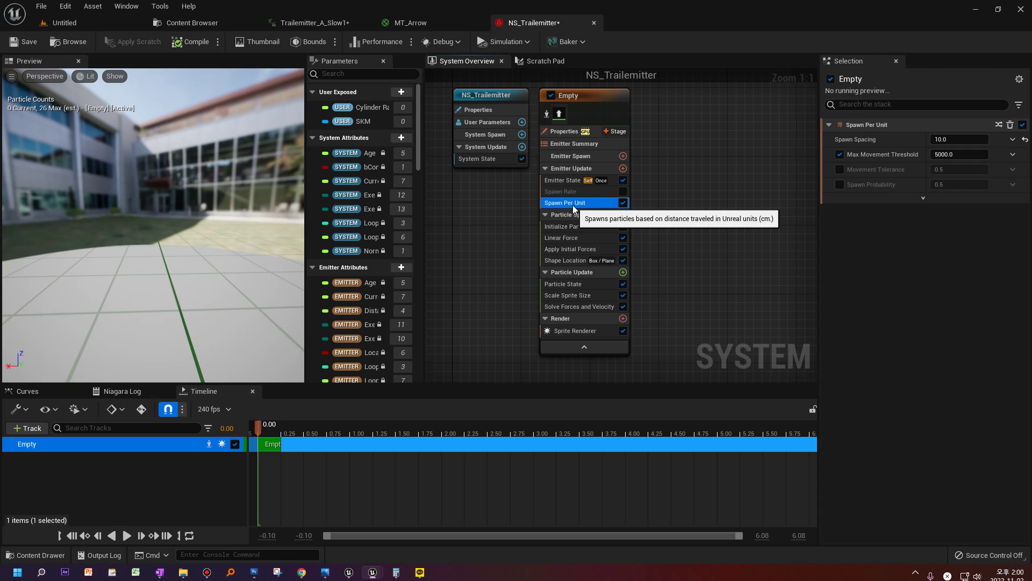